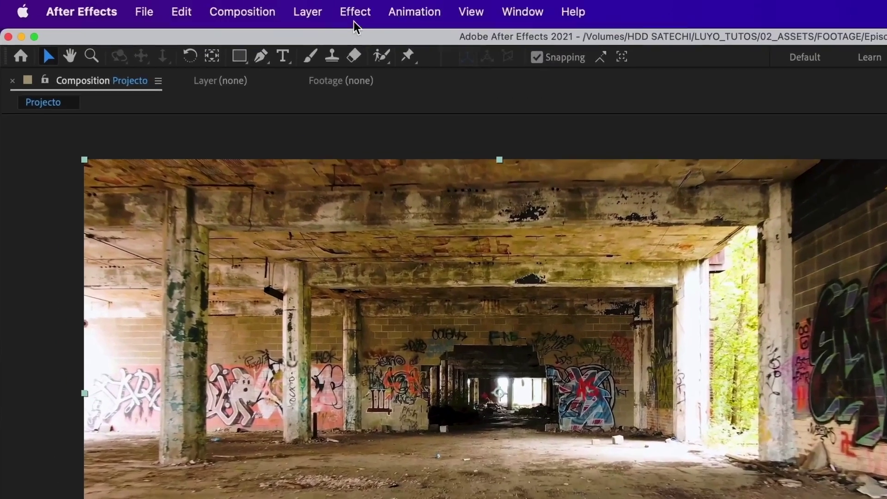
# - Apply the 3D Camera Tracker effect to OldBuilding.mp4 and set its Track Point Size to 188%
pyautogui.click(377, 18)
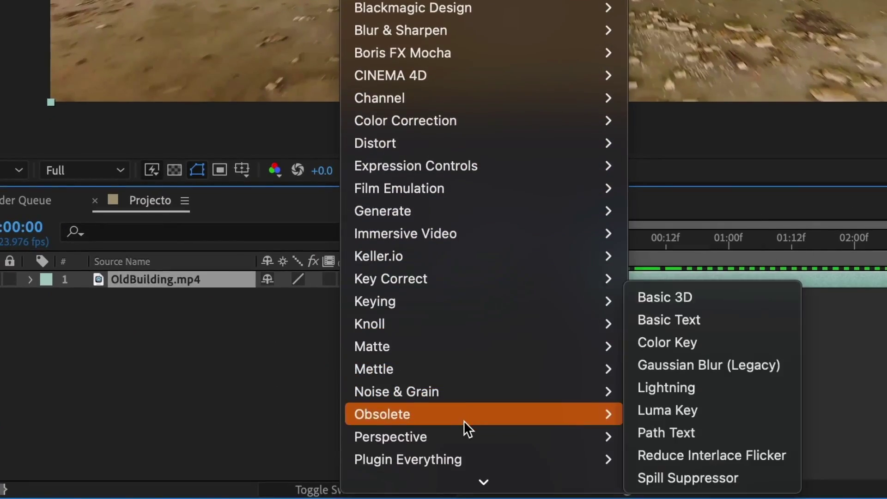
pyautogui.moveTo(461, 427)
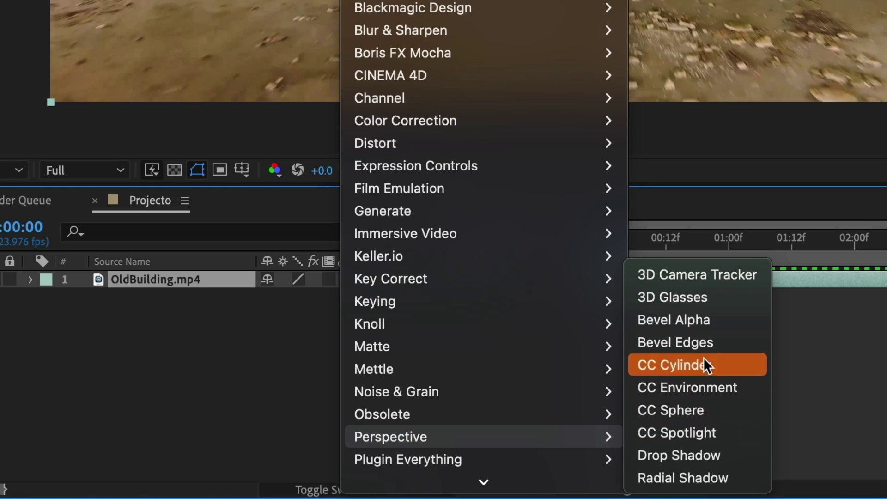
pyautogui.click(658, 275)
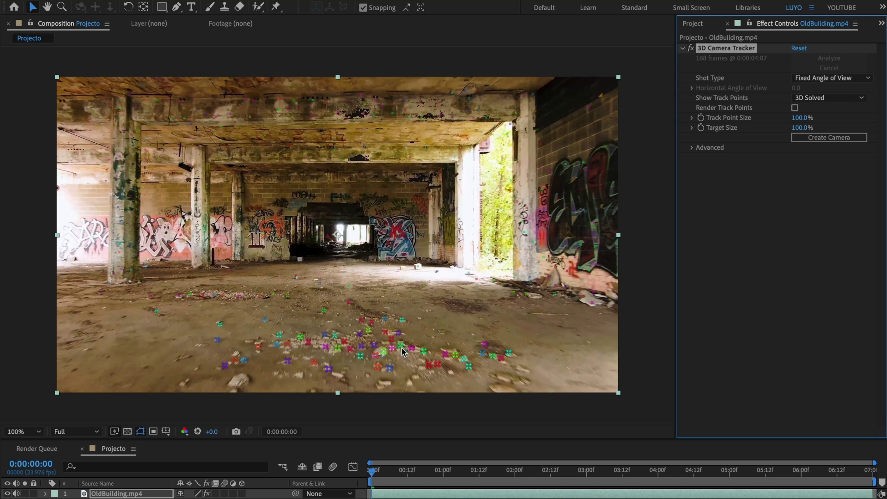
pyautogui.moveTo(801, 117); pyautogui.dragTo(852, 122)
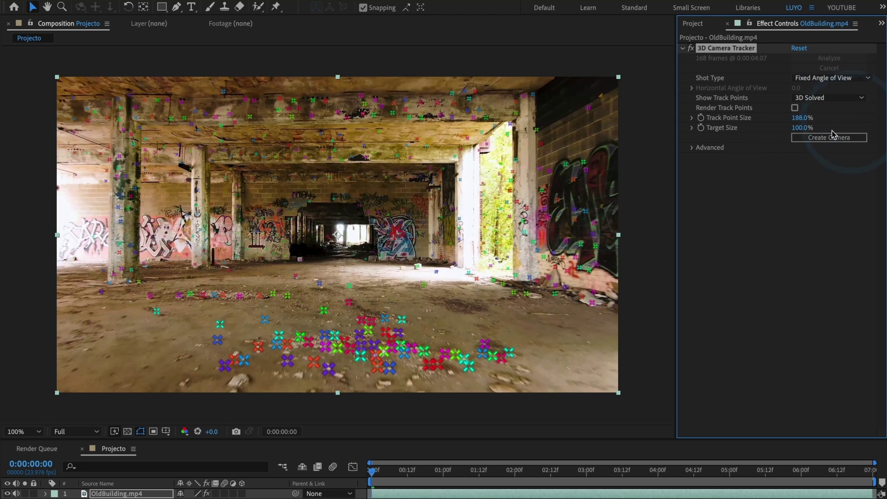
# - At 0:00:06:09, select five track points on the floor in front of the dark passage and create a solid and camera from them
pyautogui.moveTo(383, 481); pyautogui.dragTo(828, 484)
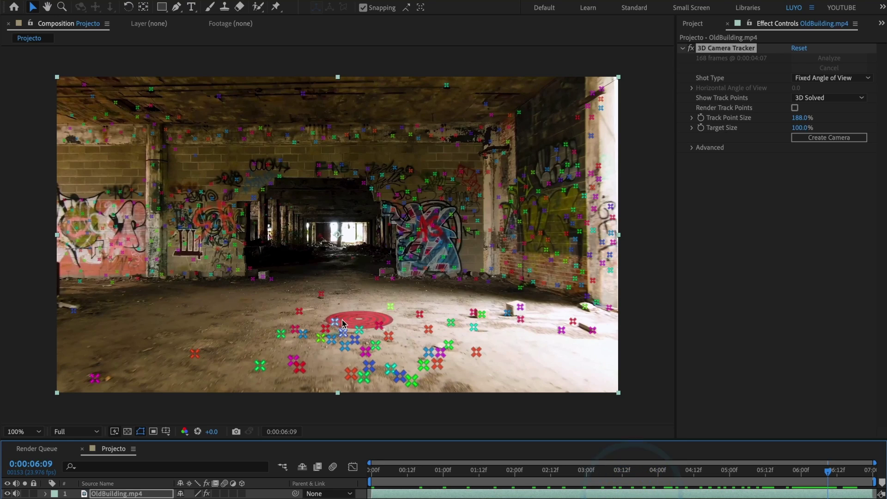
pyautogui.click(332, 311)
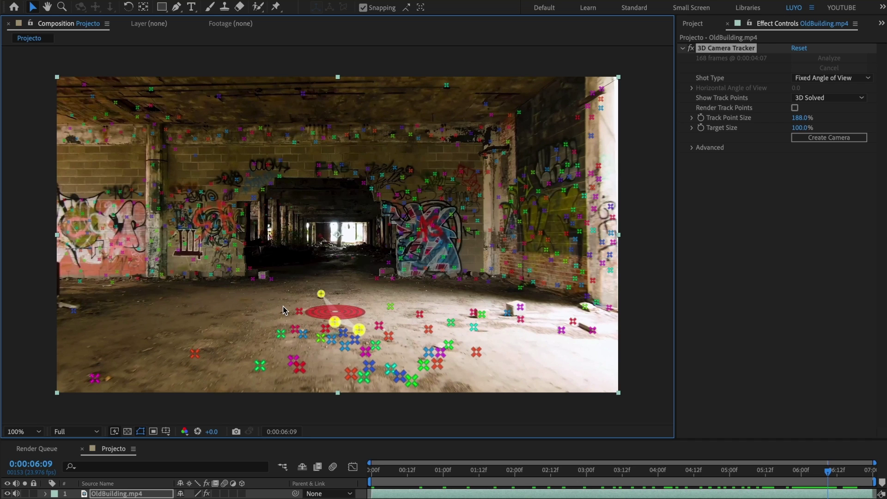
pyautogui.press('shift')
pyautogui.keyDown('shift'); pyautogui.click(299, 311); pyautogui.keyUp('shift')
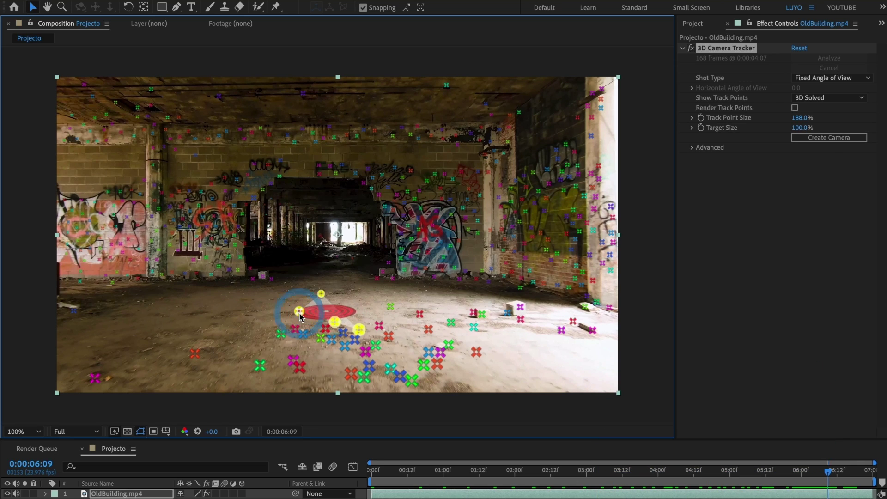
pyautogui.keyDown('shift'); pyautogui.click(388, 309); pyautogui.keyUp('shift')
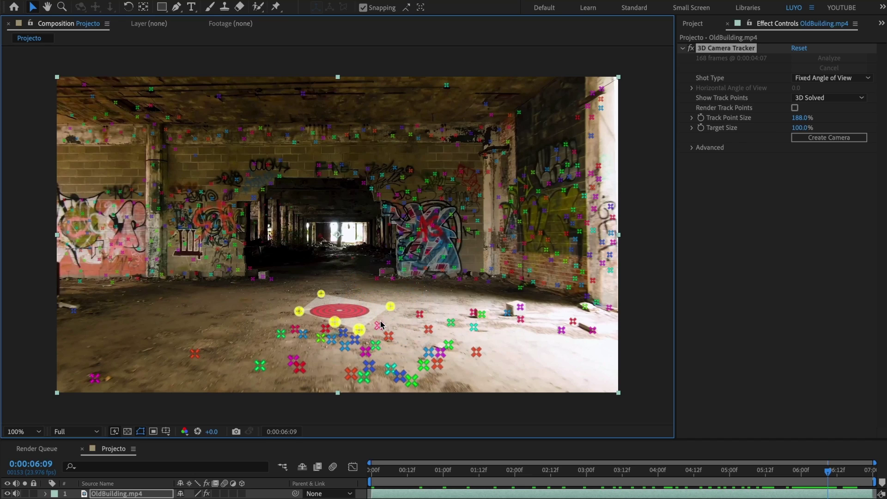
pyautogui.rightClick(352, 316)
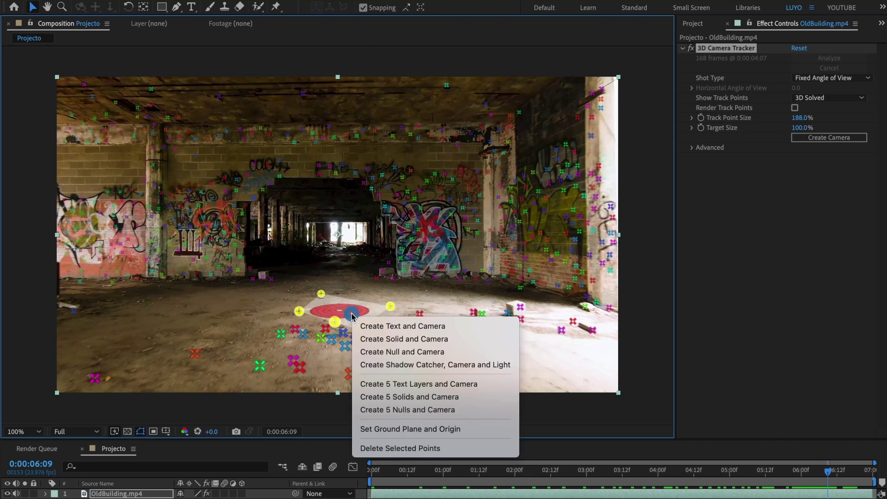
pyautogui.click(422, 339)
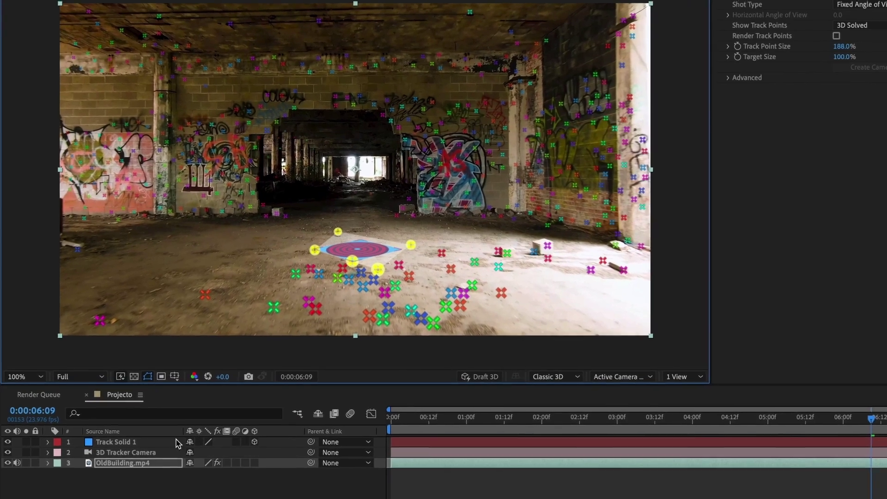
# - Select the track solid and play and scrub through the shot to check how it follows the floor
pyautogui.click(120, 445)
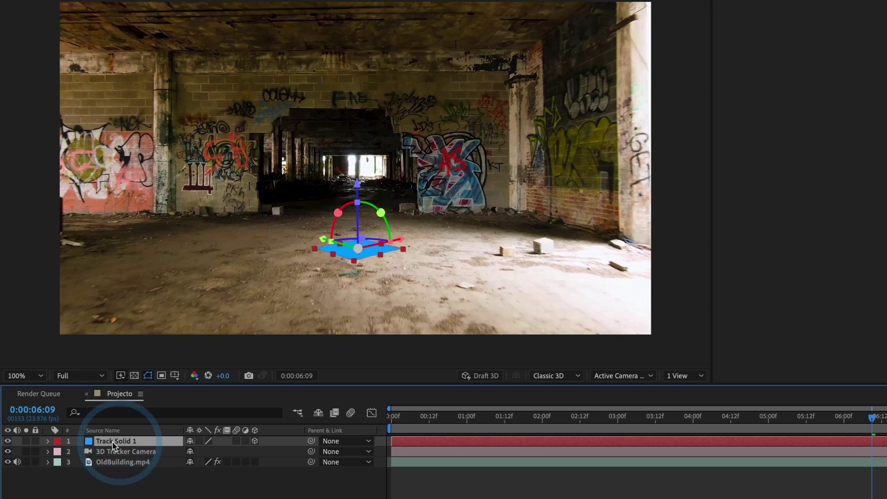
pyautogui.moveTo(871, 418); pyautogui.dragTo(563, 433)
pyautogui.press('space')
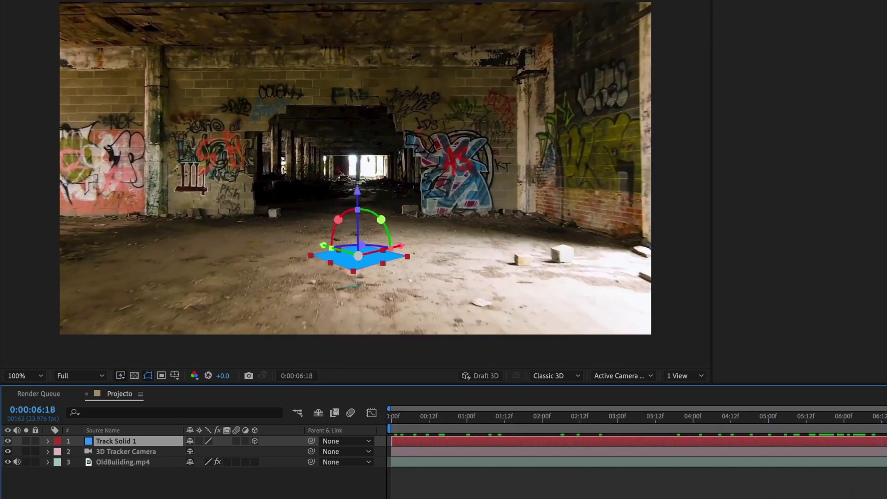
pyautogui.moveTo(821, 433); pyautogui.dragTo(653, 433)
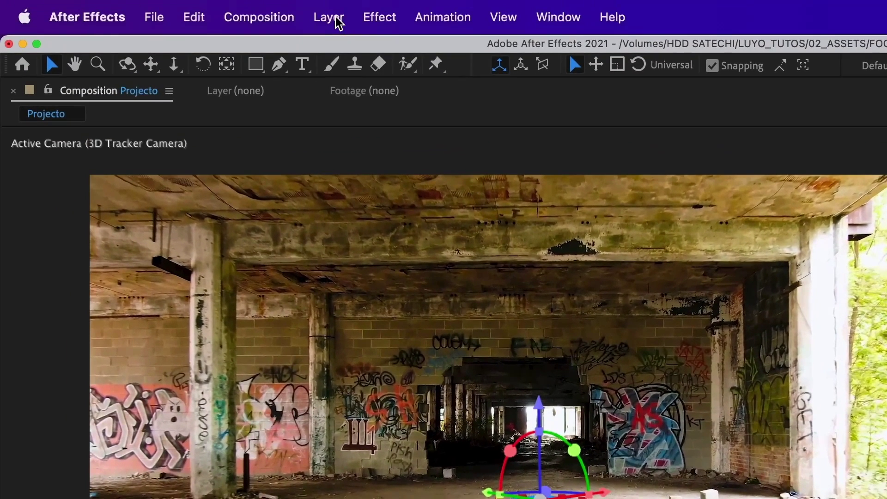
# - Create a new 1920 × 1080 px solid layer named E3D
pyautogui.click(337, 20)
pyautogui.moveTo(323, 50)
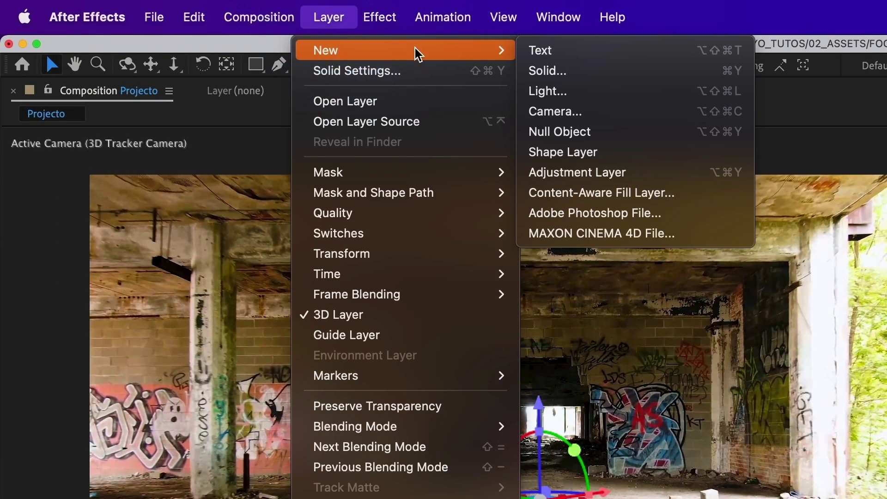
pyautogui.click(564, 73)
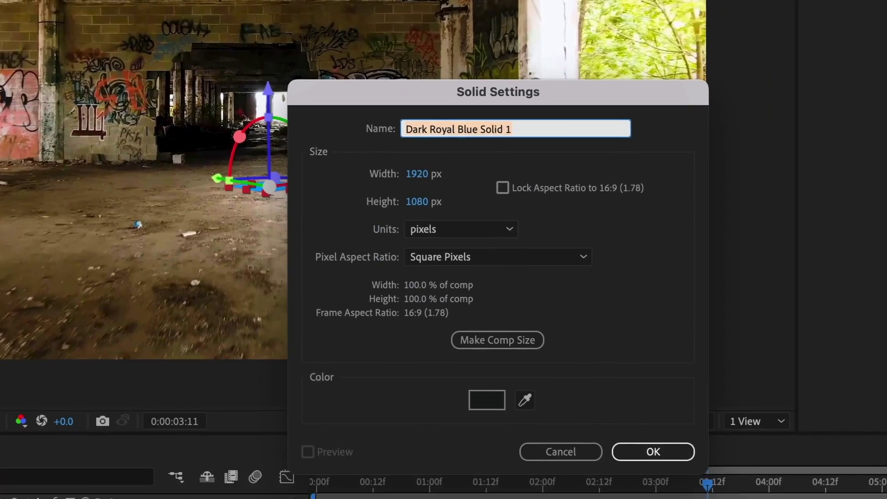
pyautogui.write('E3D')
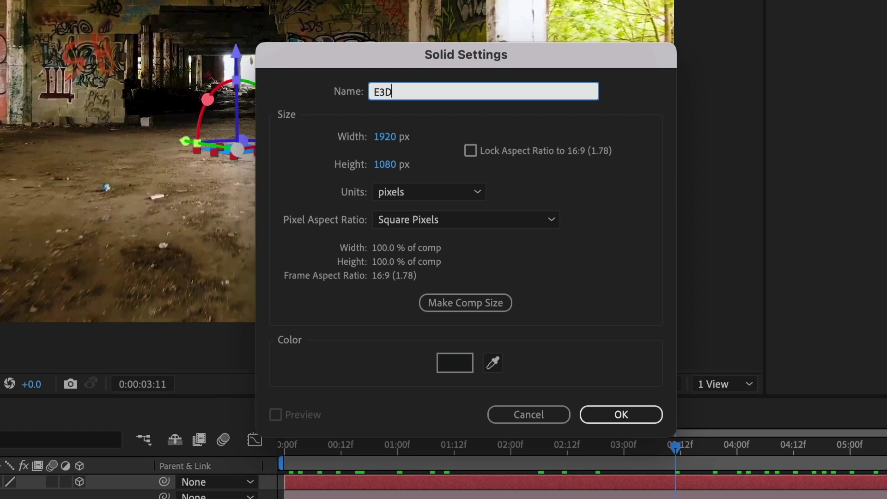
pyautogui.click(618, 418)
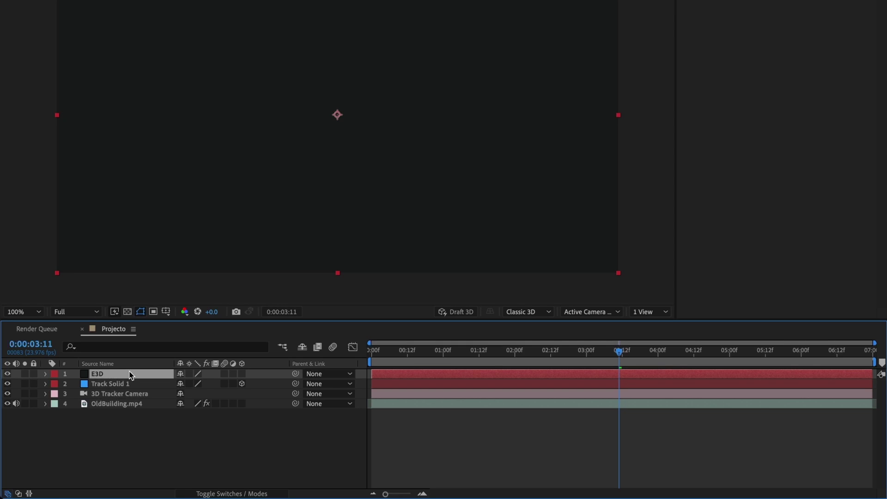
# - Apply the Video Copilot Element effect to the E3D layer
pyautogui.click(130, 374)
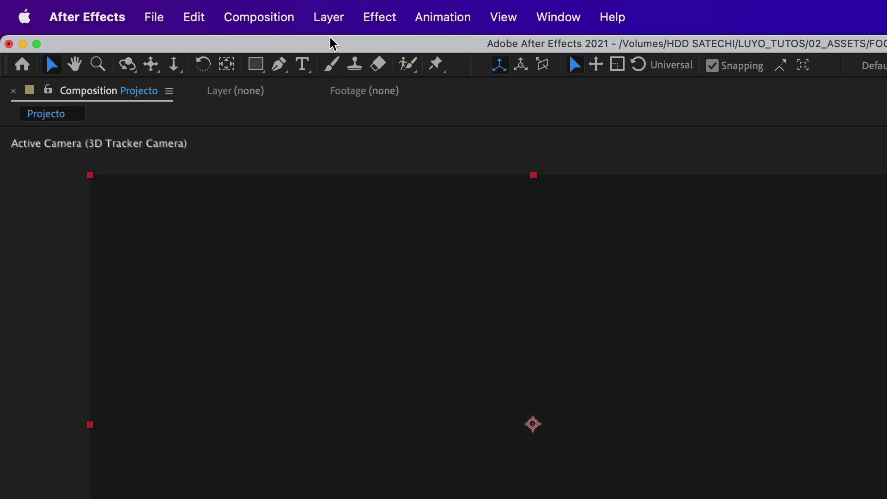
pyautogui.click(365, 18)
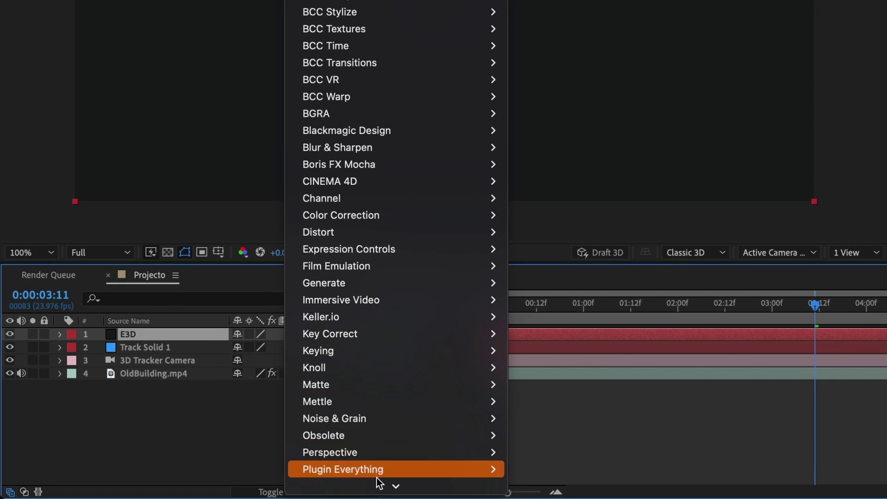
pyautogui.moveTo(374, 484)
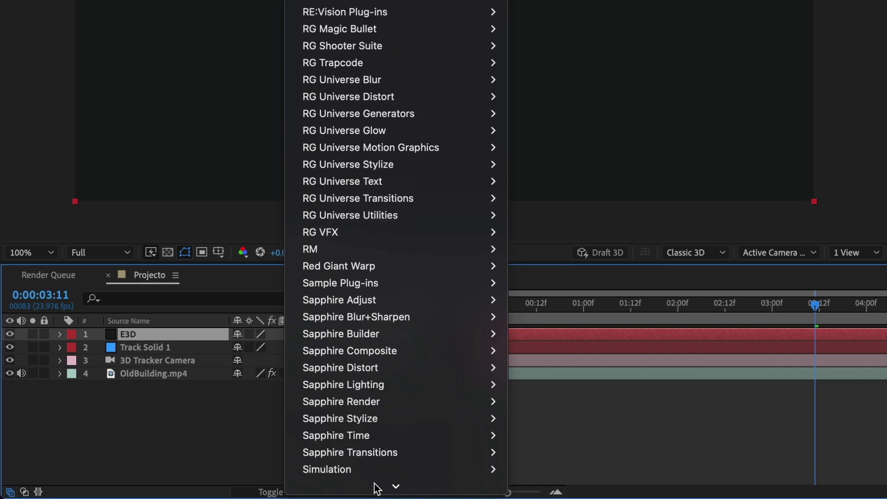
pyautogui.moveTo(372, 437)
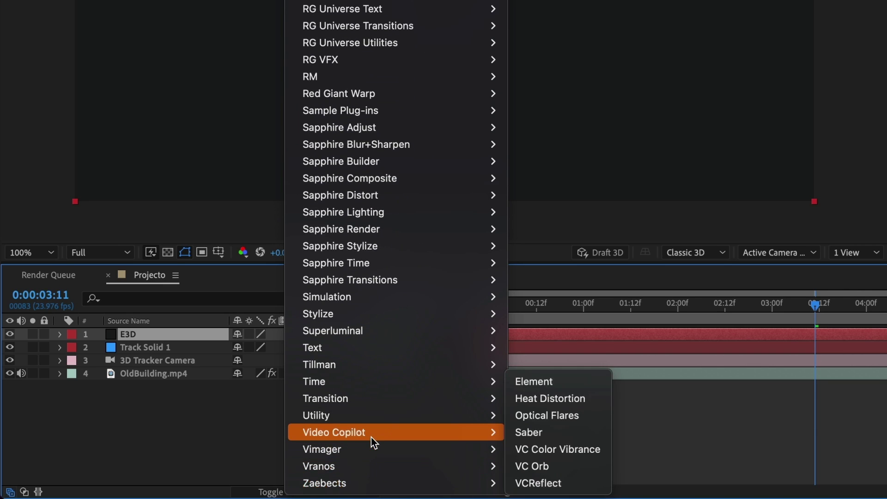
pyautogui.click(551, 387)
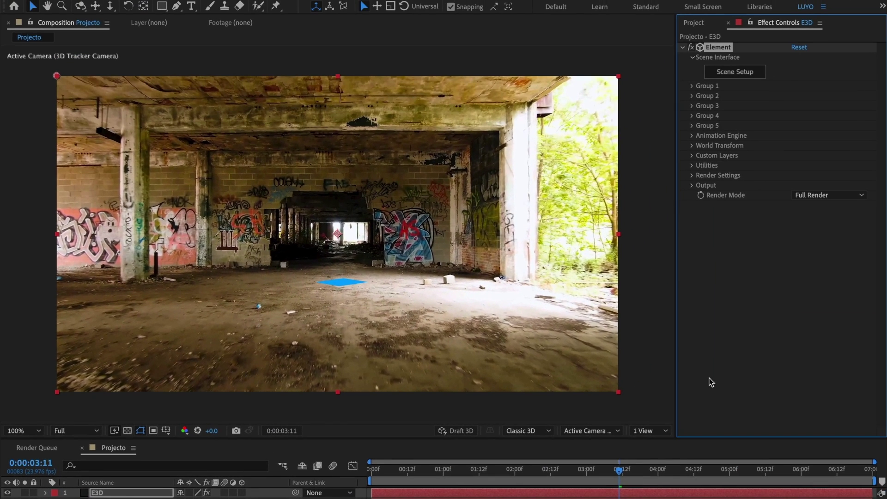
# - In Element's Scene Setup, load Bboy Hip Hop Move_000.obj from the desktop's Projecto/Animation folder as a 3D sequence
pyautogui.click(723, 72)
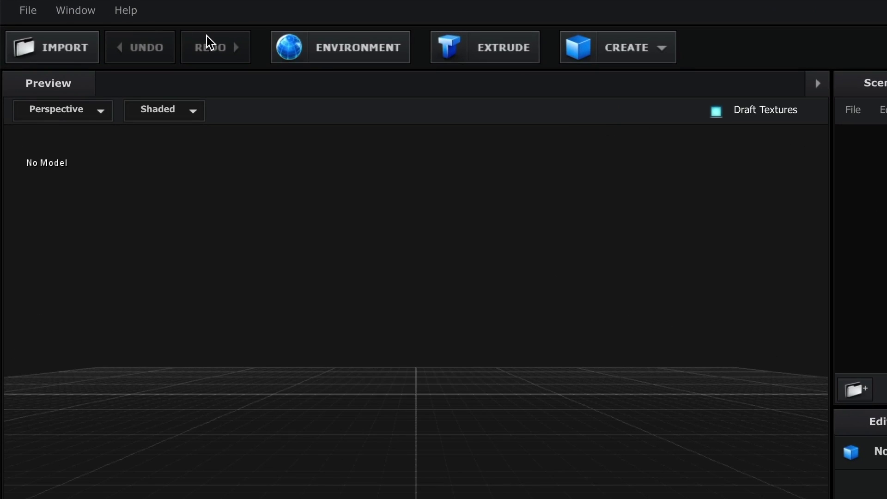
pyautogui.click(22, 14)
pyautogui.moveTo(22, 38)
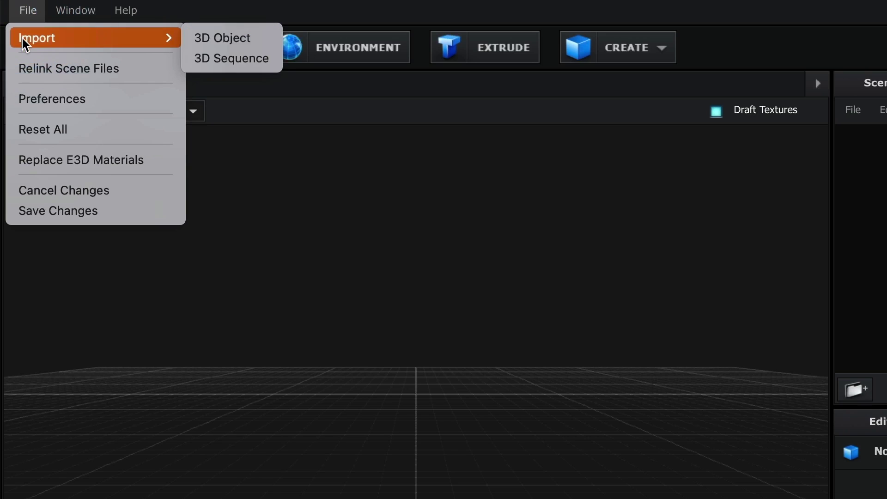
pyautogui.click(271, 58)
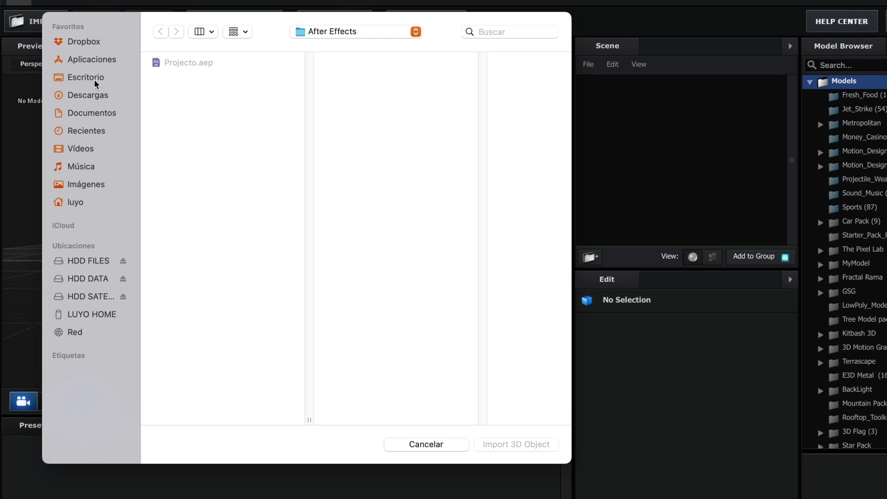
pyautogui.click(94, 81)
pyautogui.click(207, 62)
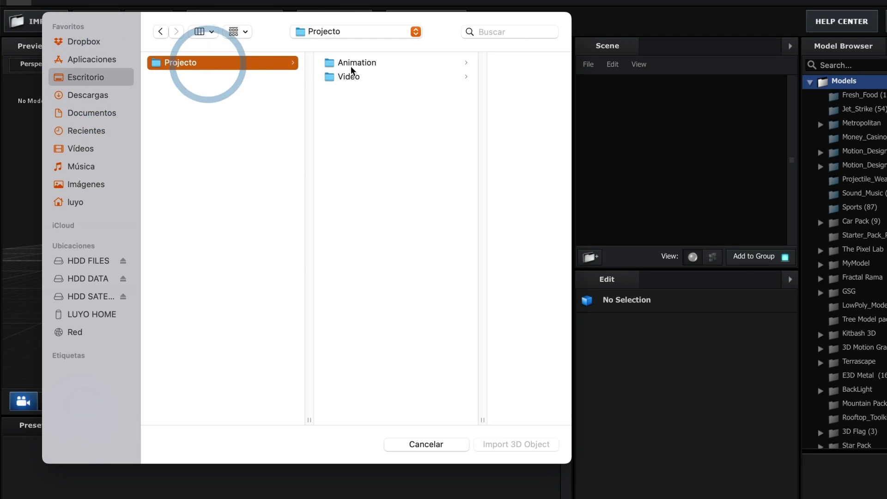
pyautogui.click(372, 64)
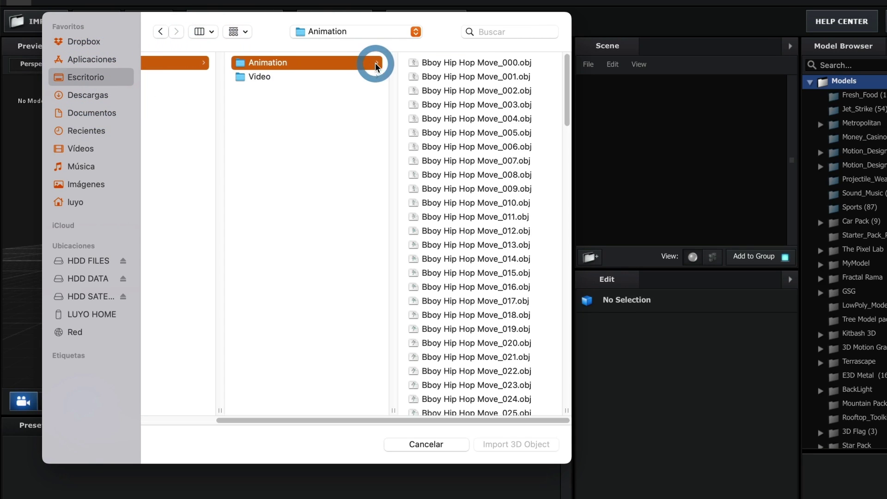
pyautogui.click(442, 63)
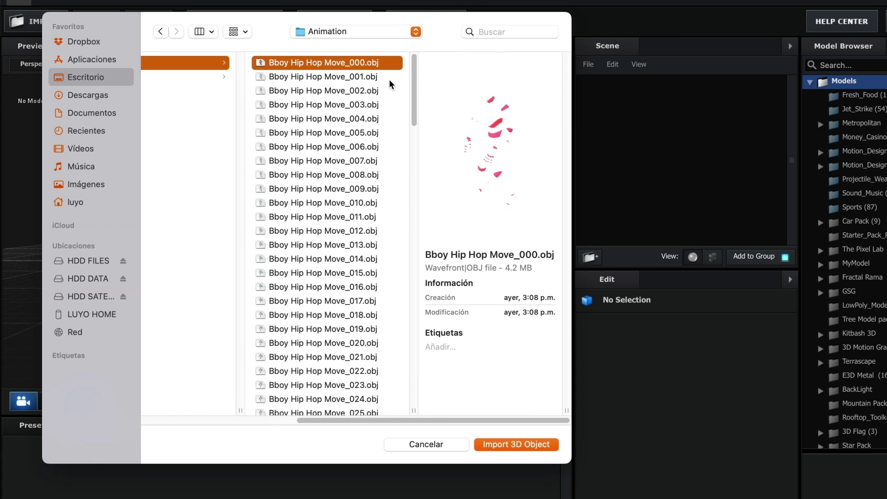
pyautogui.click(516, 445)
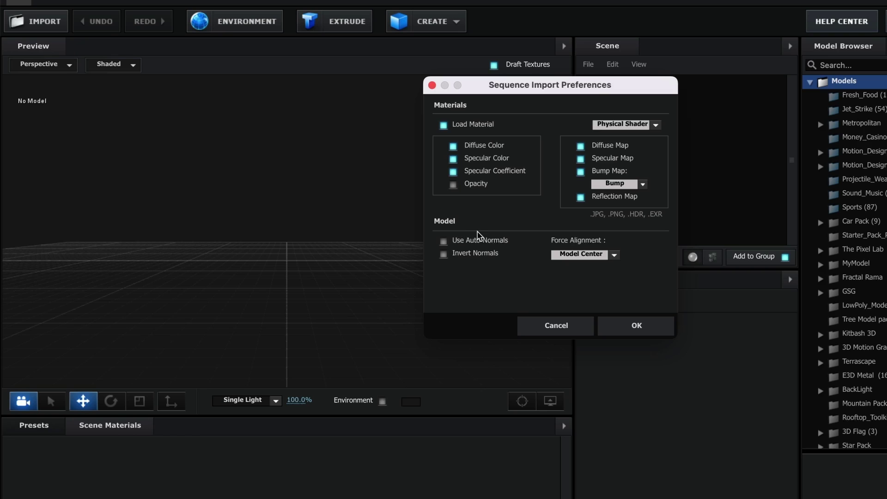
# - Set the sequence's Force Alignment to Bottom and complete the import
pyautogui.click(601, 254)
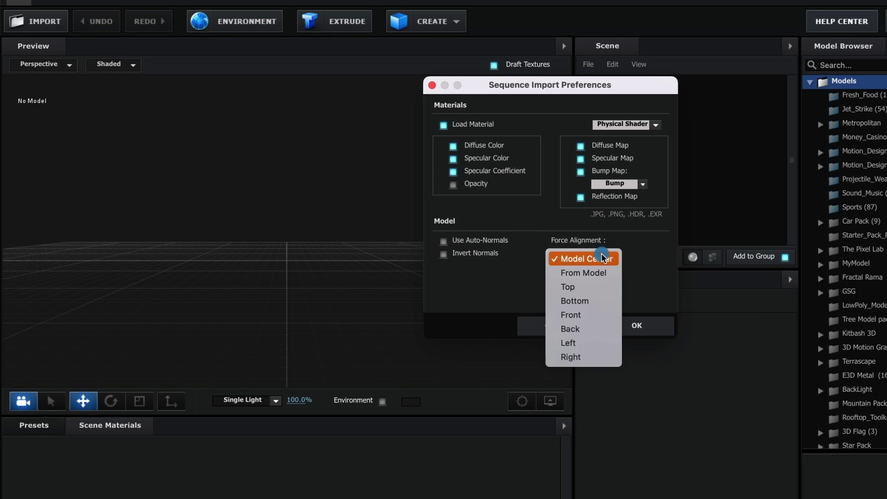
pyautogui.click(578, 301)
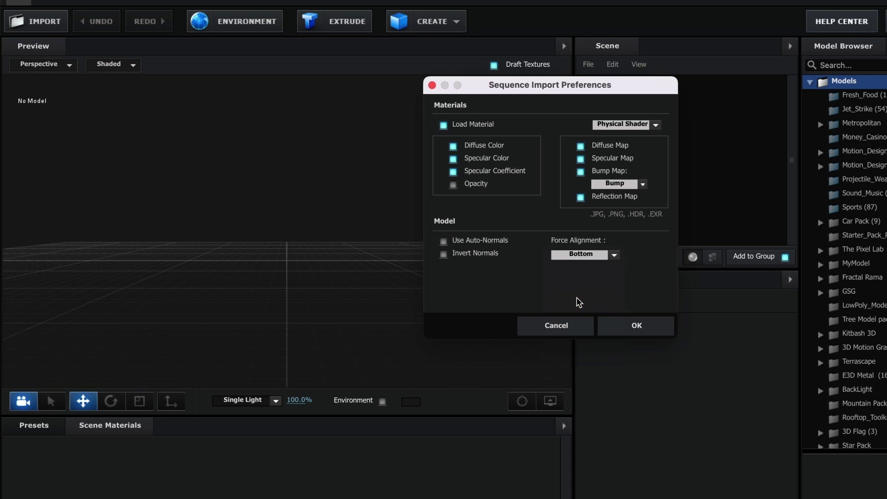
pyautogui.click(625, 328)
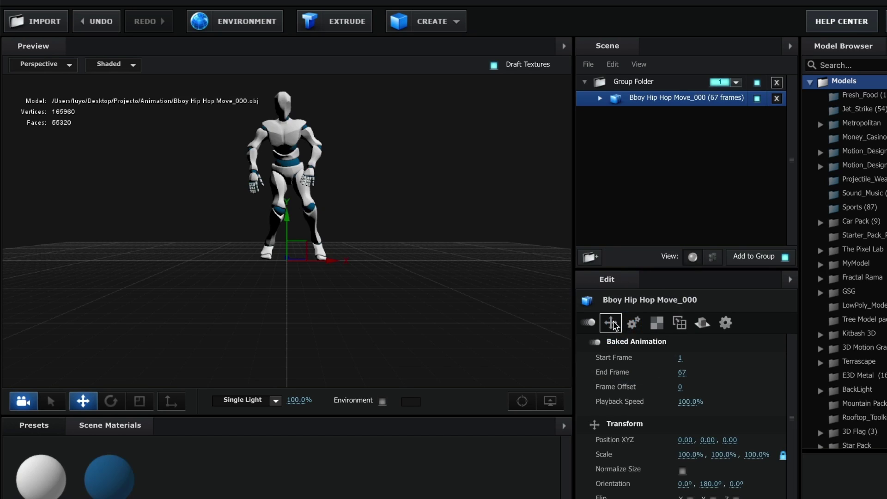
# - Add a plane model to the scene under the robot's feet
pyautogui.moveTo(357, 238); pyautogui.dragTo(356, 270)
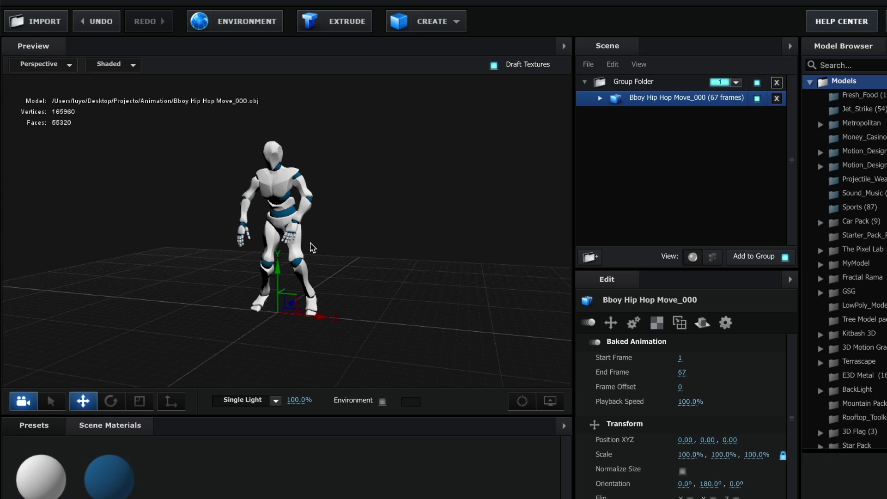
pyautogui.click(465, 29)
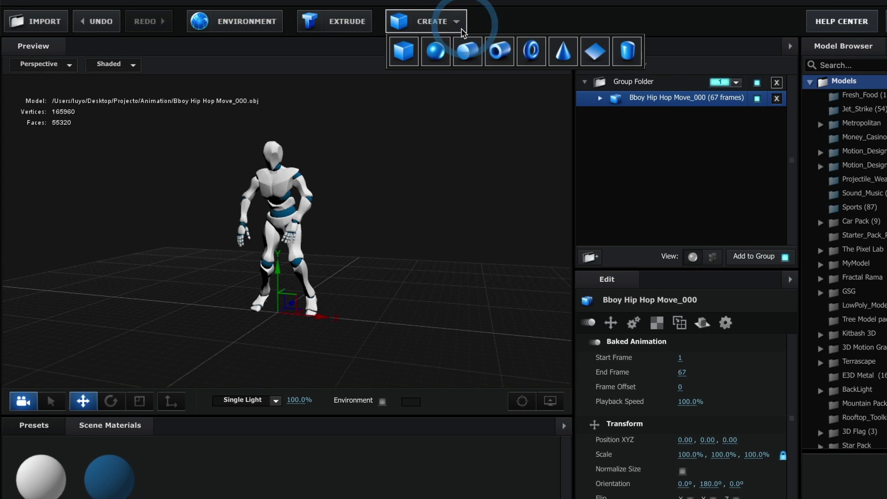
pyautogui.click(606, 56)
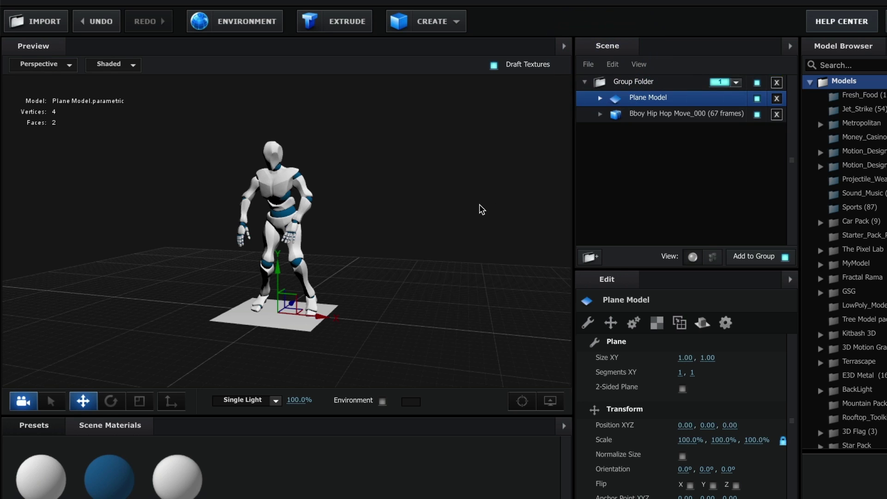
# - Enlarge the plane model uniformly to 1055%, assign it the Matte_Shadow material from the Physical presets, and accept the scene setup
pyautogui.click(139, 401)
pyautogui.moveTo(276, 313); pyautogui.dragTo(886, 344)
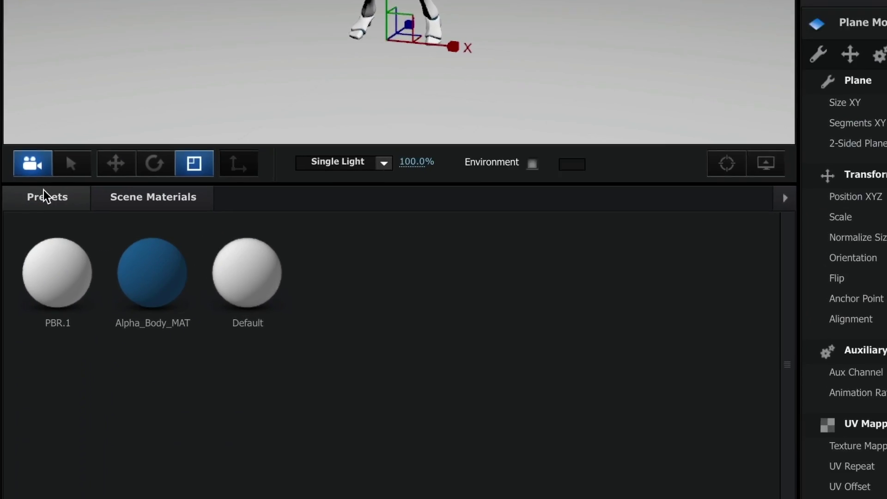
pyautogui.click(34, 427)
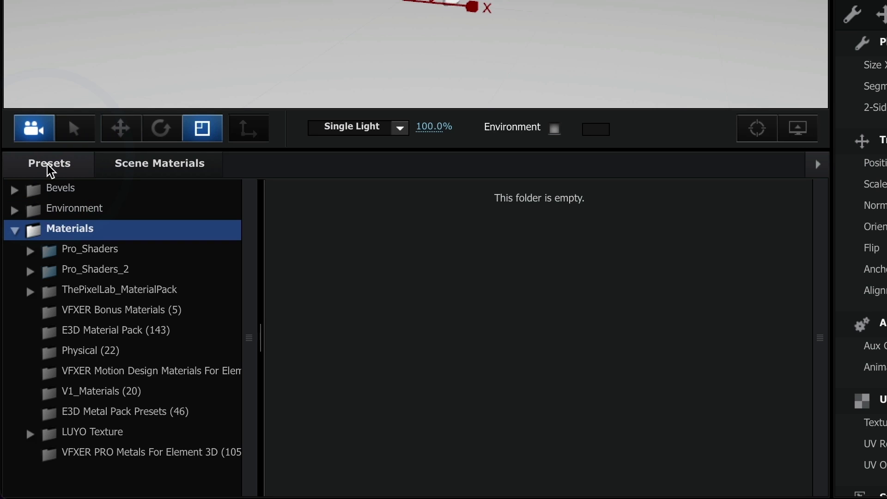
pyautogui.click(72, 360)
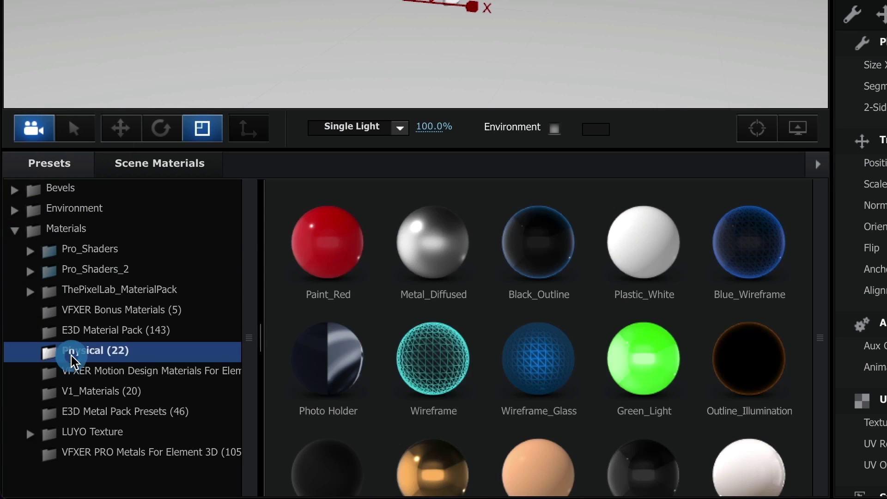
pyautogui.scroll(-5, 560, 369)
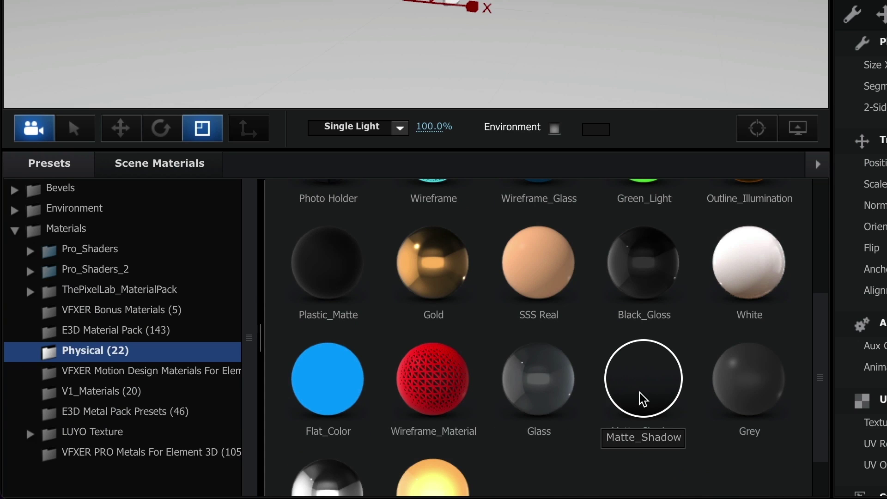
pyautogui.moveTo(640, 394); pyautogui.dragTo(681, 43)
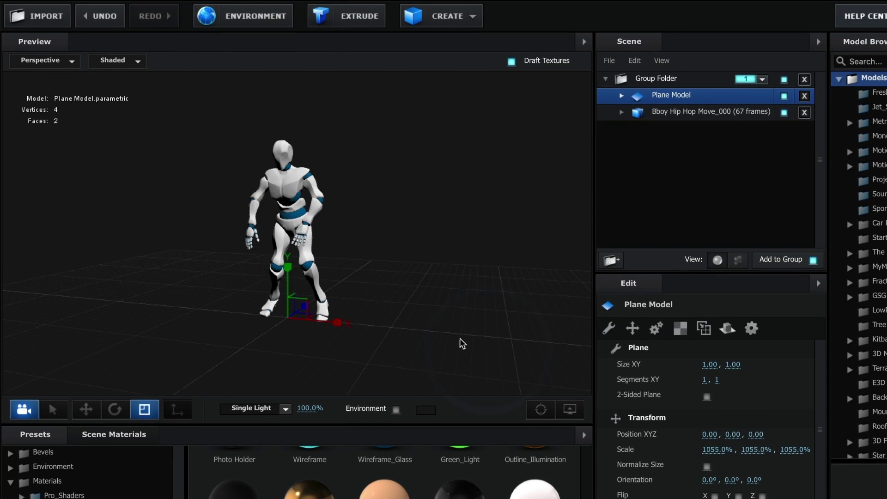
pyautogui.moveTo(326, 359); pyautogui.dragTo(345, 351)
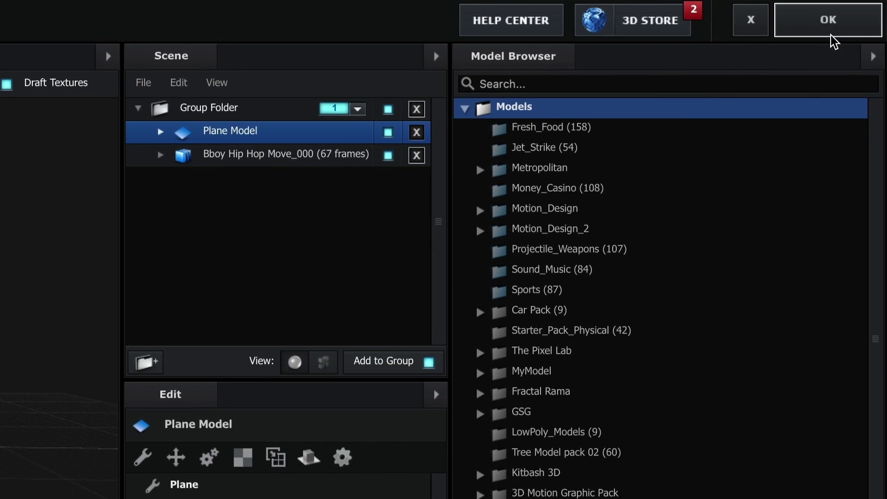
pyautogui.click(830, 35)
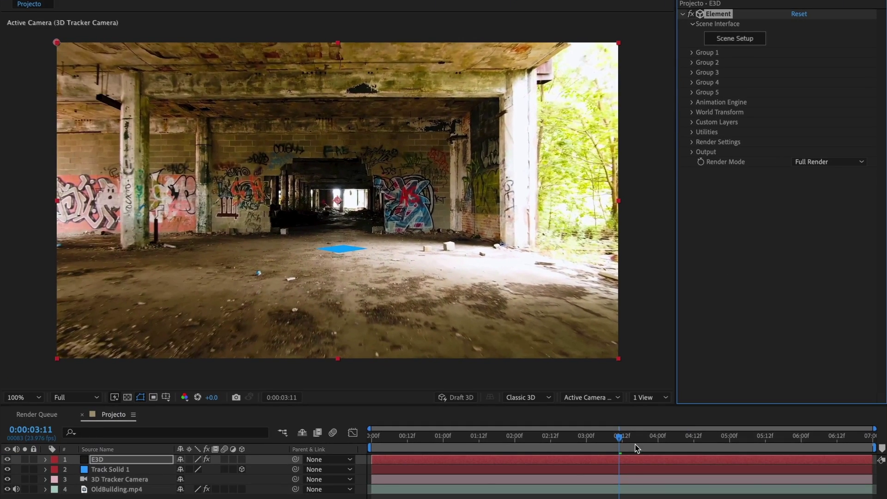
# - Scrub through the composition to examine where the robot sits relative to the blue track solid
pyautogui.click(619, 439)
pyautogui.moveTo(621, 442); pyautogui.dragTo(347, 444)
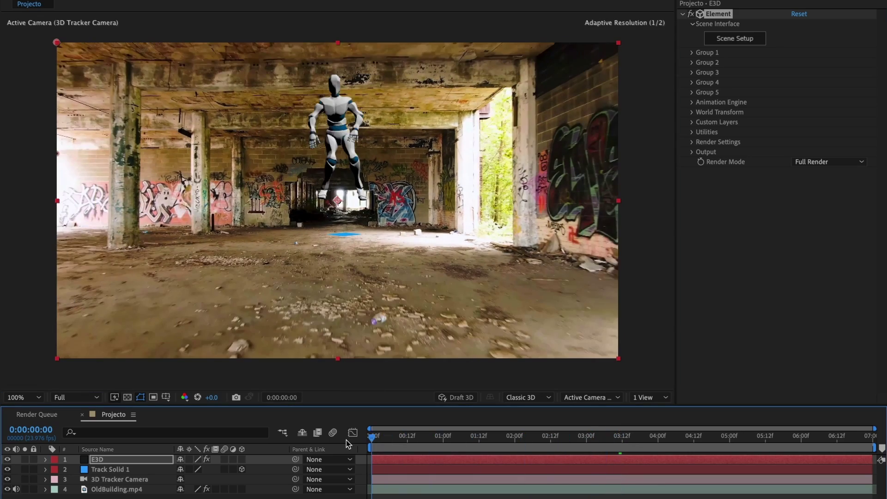
pyautogui.moveTo(382, 441); pyautogui.dragTo(634, 451)
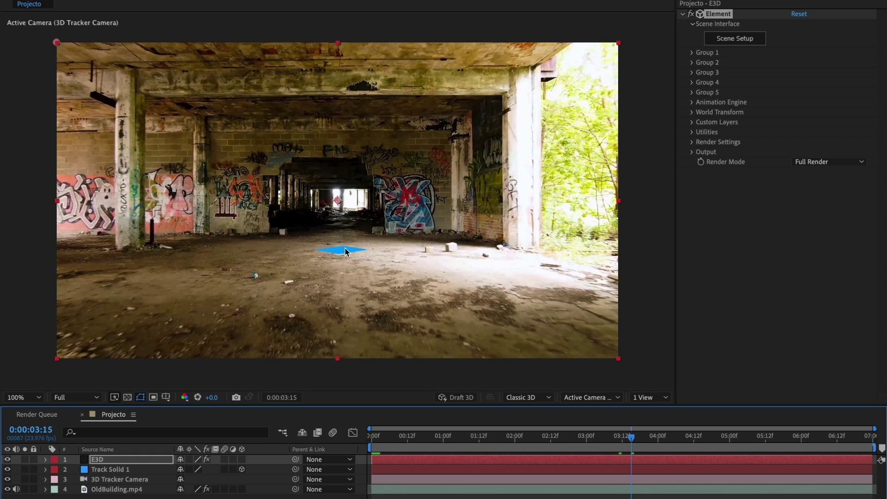
# - Create a group null for Group 1 from the E3D layer's Element effect
pyautogui.click(100, 459)
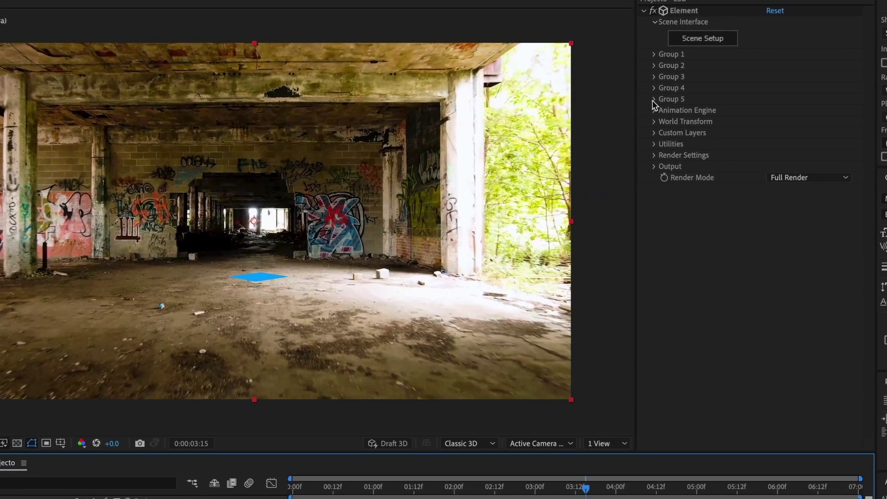
pyautogui.click(692, 52)
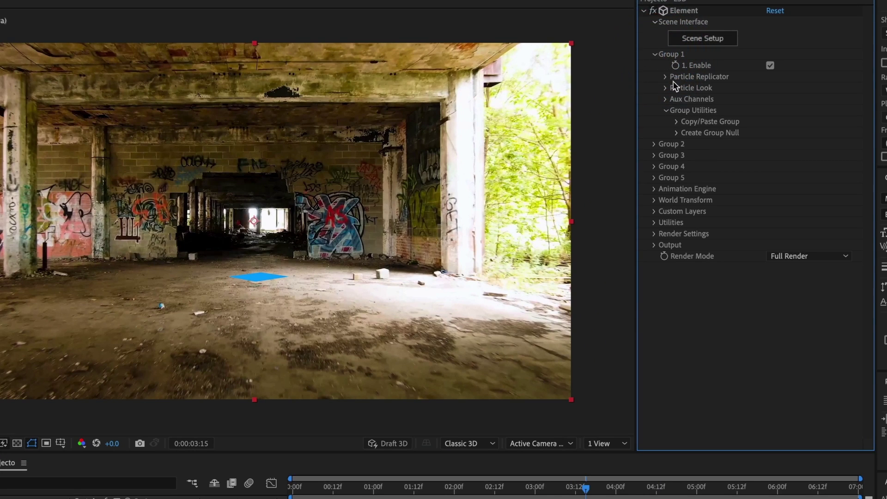
pyautogui.click(678, 133)
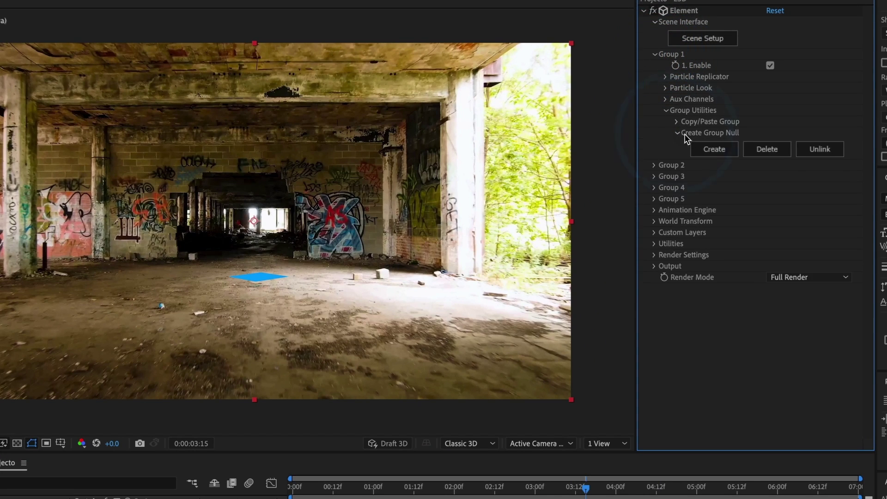
pyautogui.click(715, 150)
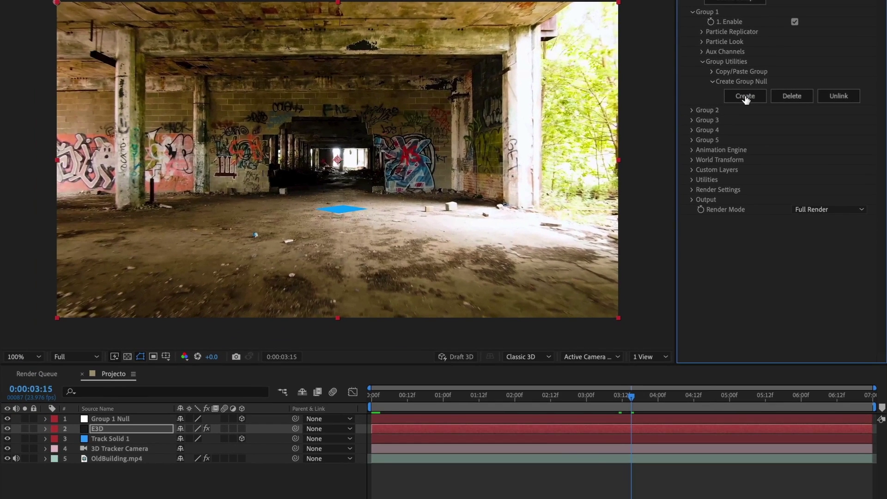
# - Rename the Group 1 null layer as E3D Null
pyautogui.click(104, 418)
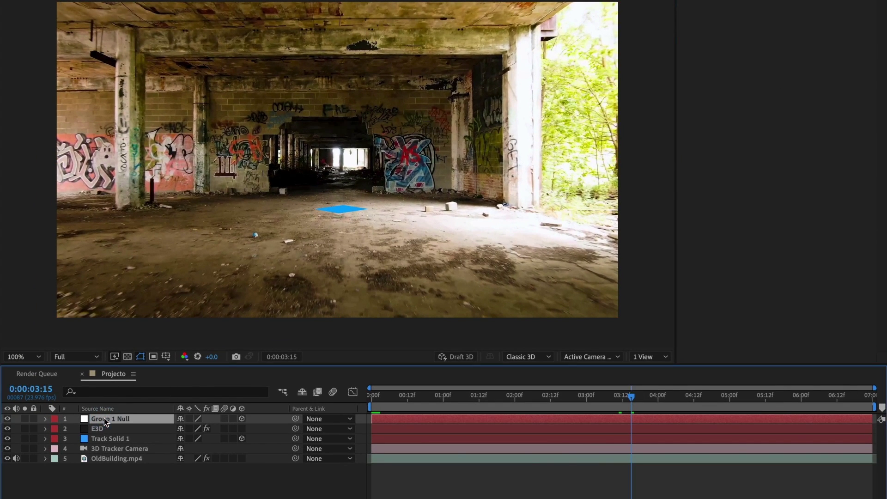
pyautogui.press('Return')
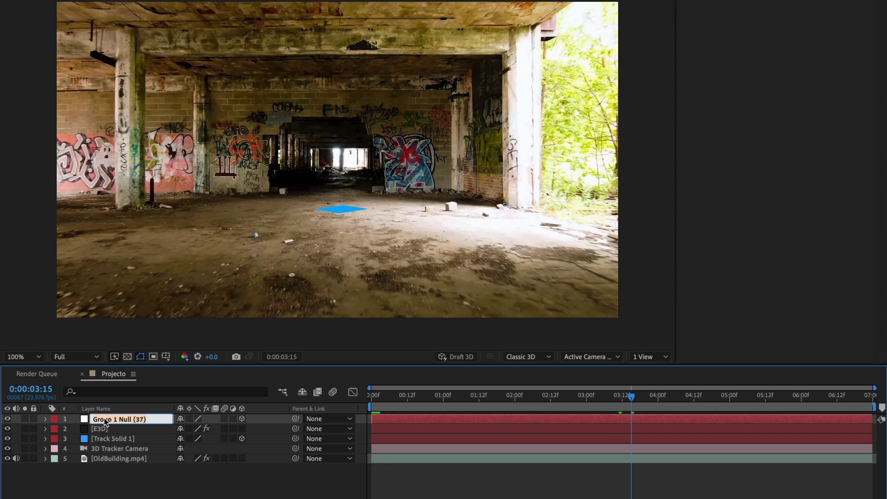
pyautogui.write('E3D Null')
pyautogui.press('Return')
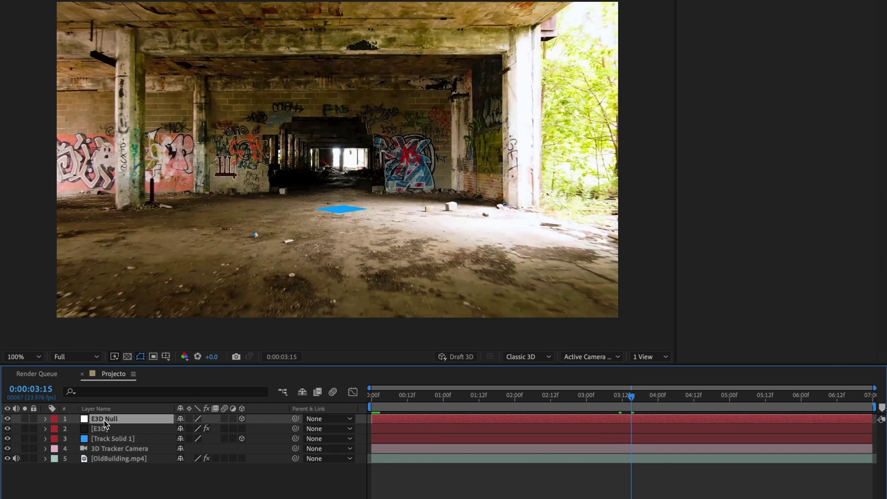
# - Copy the position of Track Solid 1 onto the position of E3D Null
pyautogui.press('p')
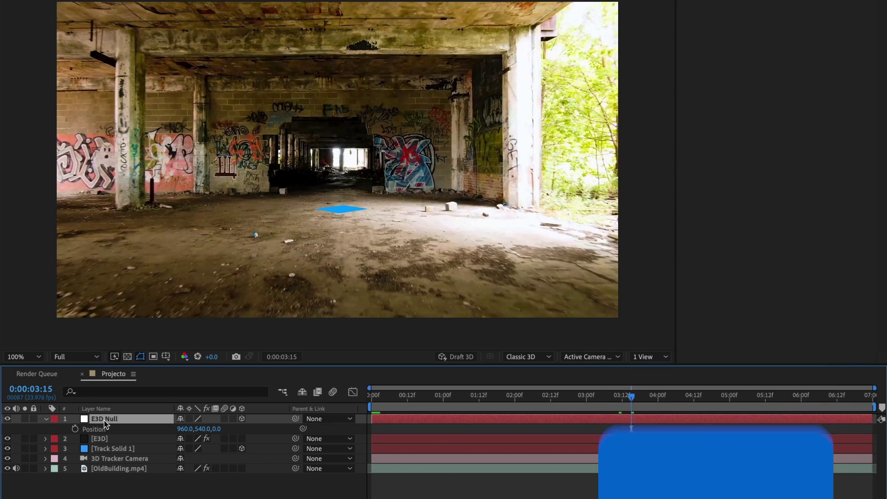
pyautogui.click(110, 449)
pyautogui.press('p')
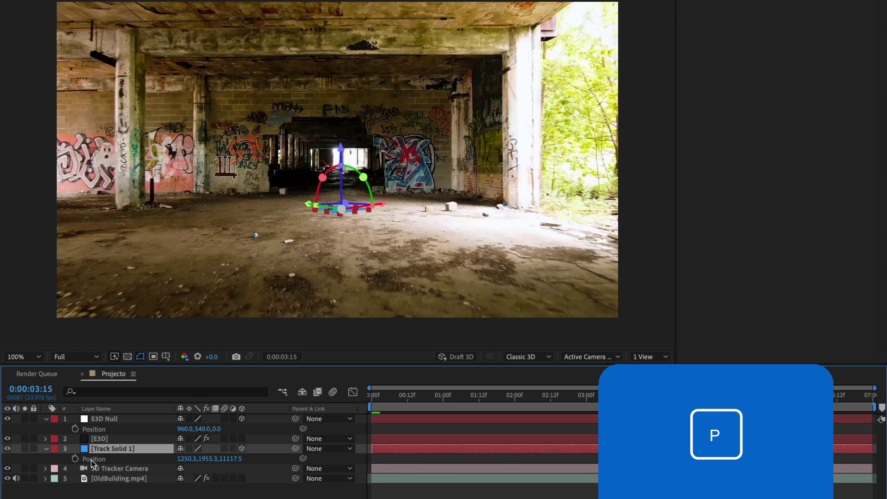
pyautogui.click(93, 459)
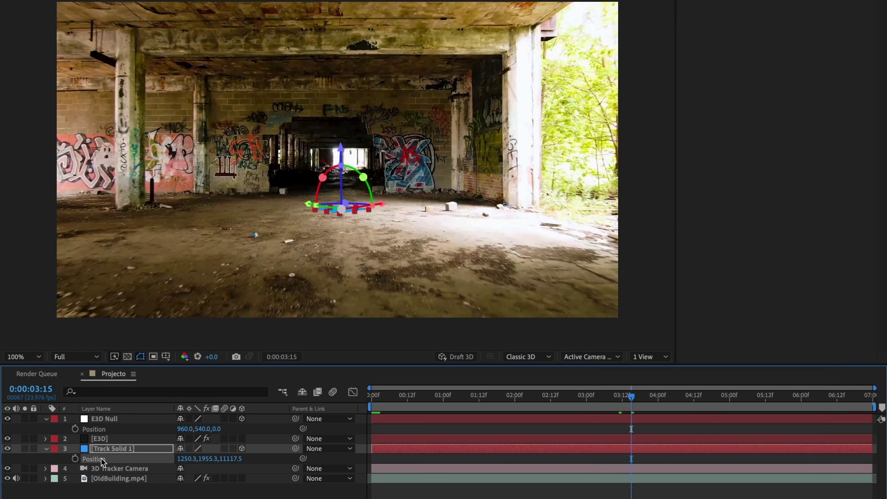
pyautogui.hotkey('ctrl', 'c')
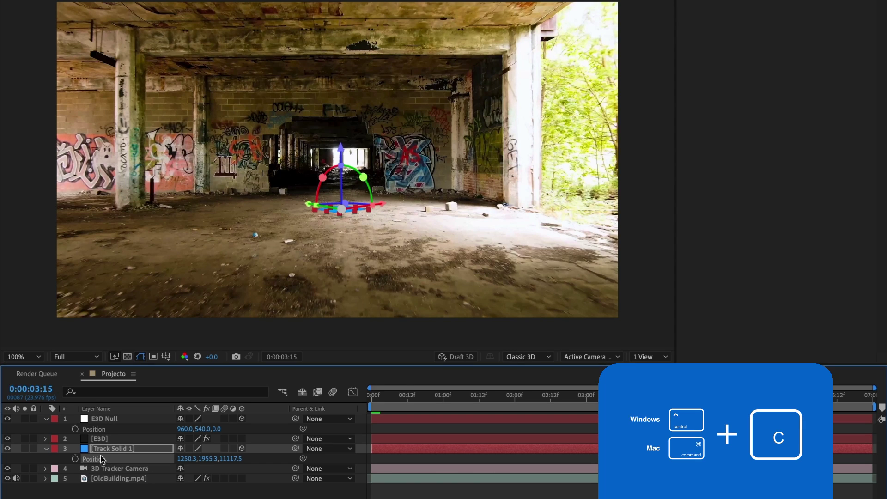
pyautogui.click(97, 430)
pyautogui.hotkey('ctrl', 'v')
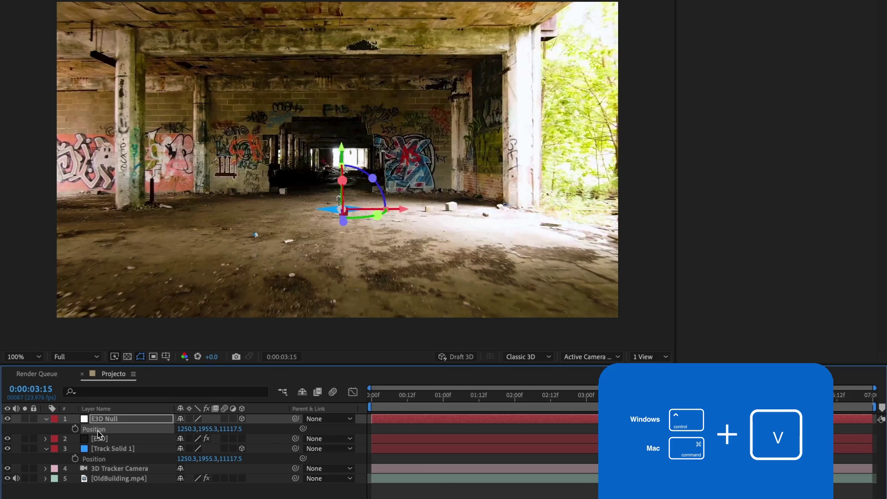
# - Scale the E3D Null uniformly to 534%, judging the robot's size at different frames of the footage
pyautogui.moveTo(608, 395); pyautogui.dragTo(650, 407)
pyautogui.click(651, 274)
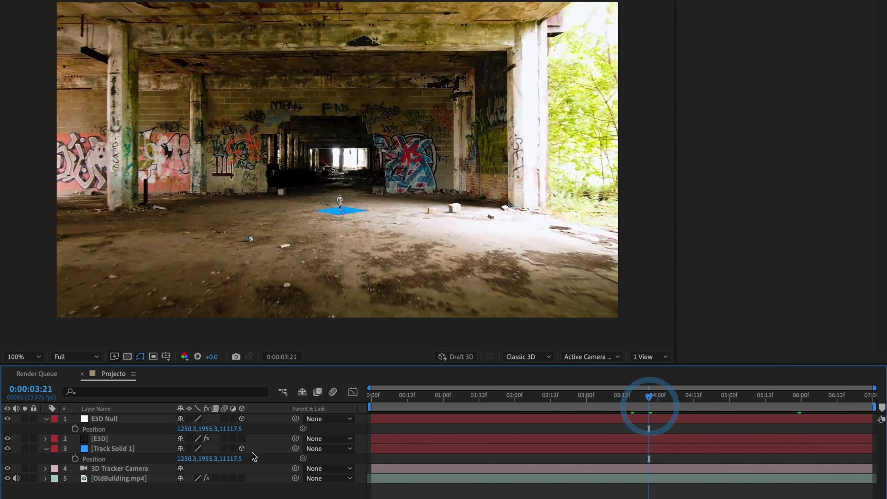
pyautogui.click(100, 417)
pyautogui.press('s')
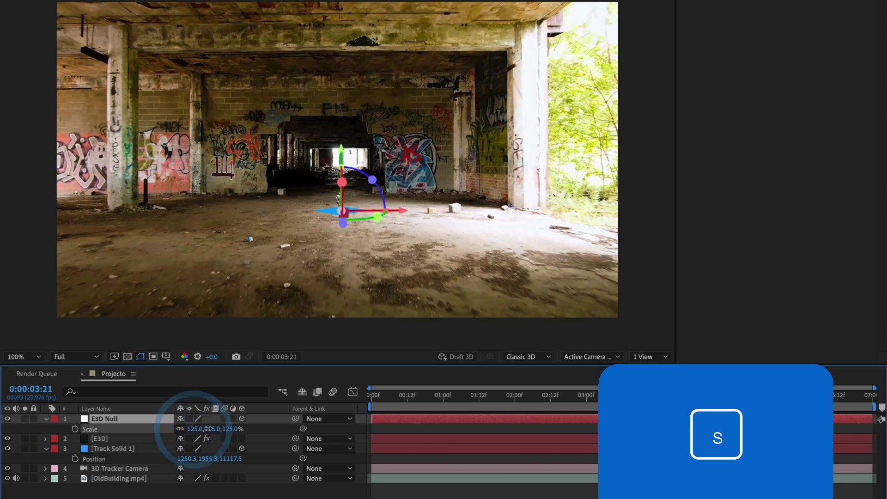
pyautogui.moveTo(194, 430); pyautogui.dragTo(445, 433)
pyautogui.click(561, 428)
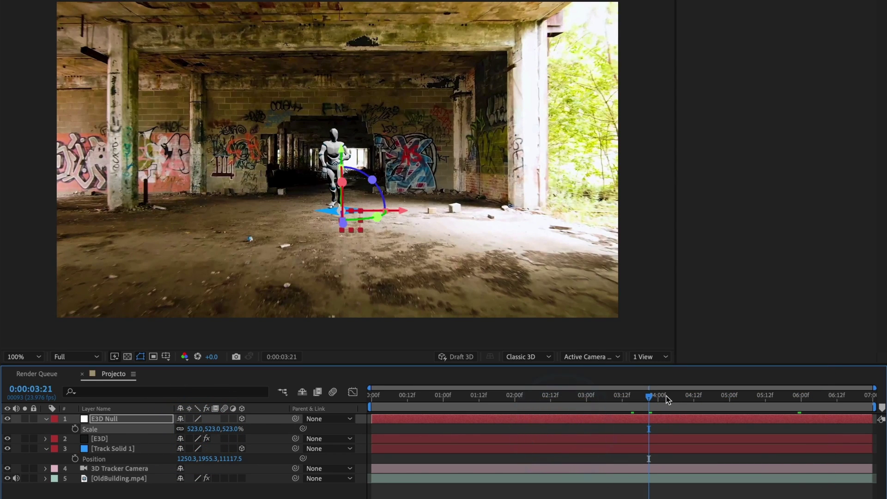
pyautogui.moveTo(665, 398); pyautogui.dragTo(877, 418)
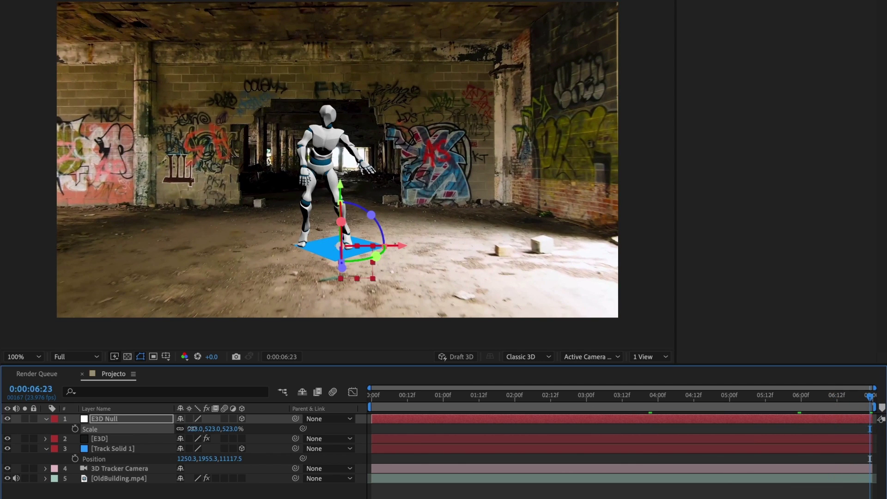
pyautogui.moveTo(193, 428); pyautogui.dragTo(197, 428)
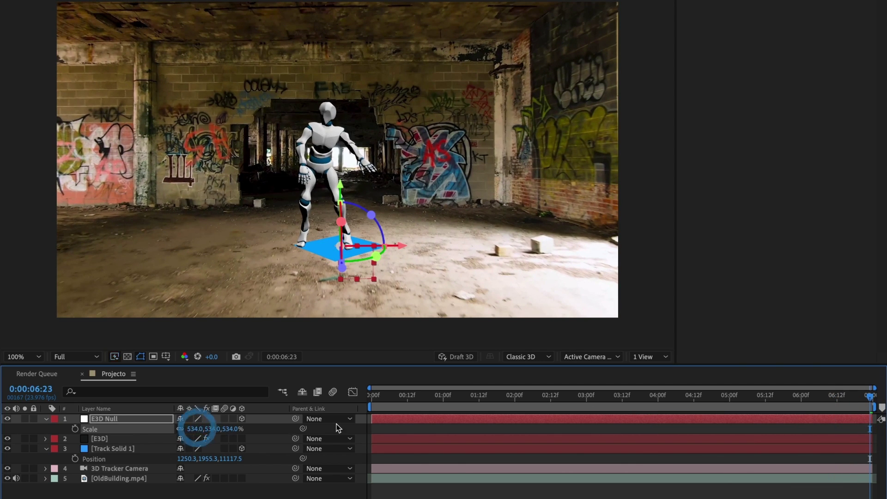
# - Play the composition from the start to check the robot's placement and tracking on the floor
pyautogui.moveTo(861, 401); pyautogui.dragTo(355, 418)
pyautogui.press('space')
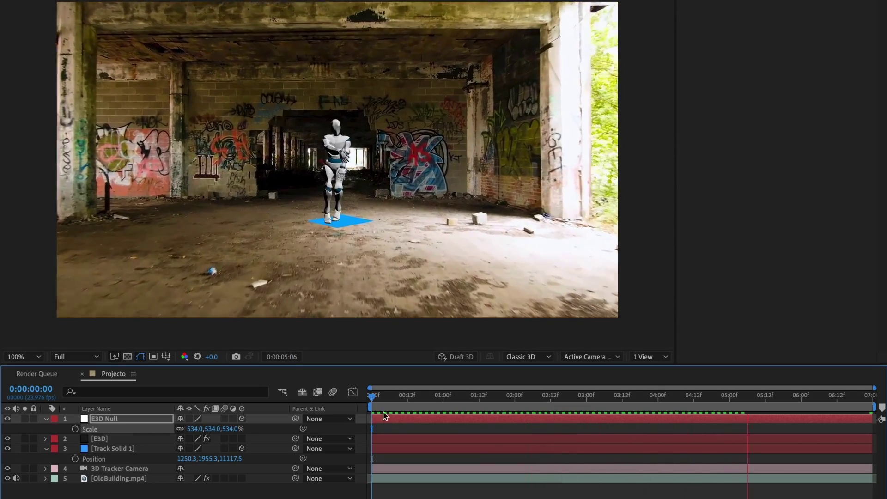
pyautogui.press('space')
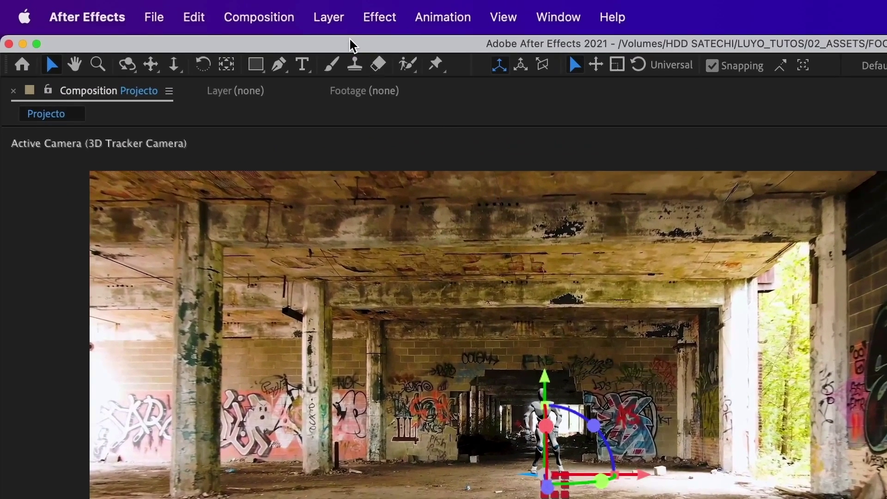
# - Add a spot light that casts shadows, with its Shadow Diffusion set to 600 px
pyautogui.click(328, 18)
pyautogui.moveTo(402, 51)
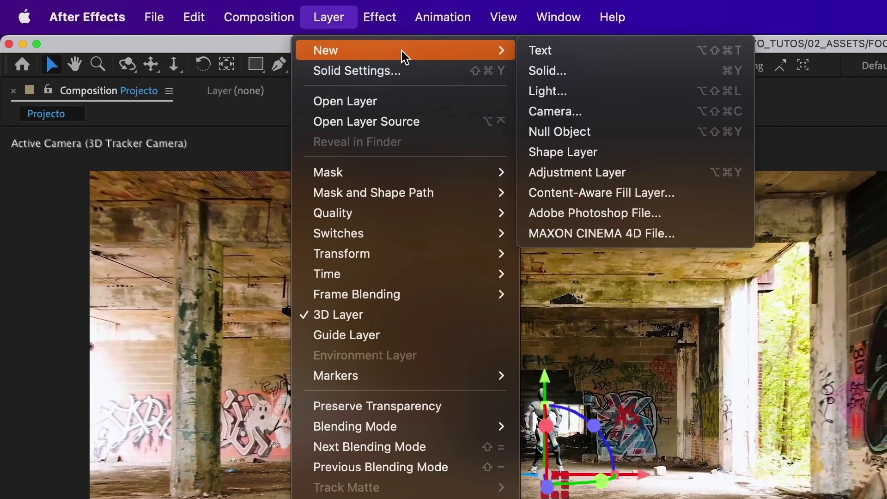
pyautogui.click(587, 99)
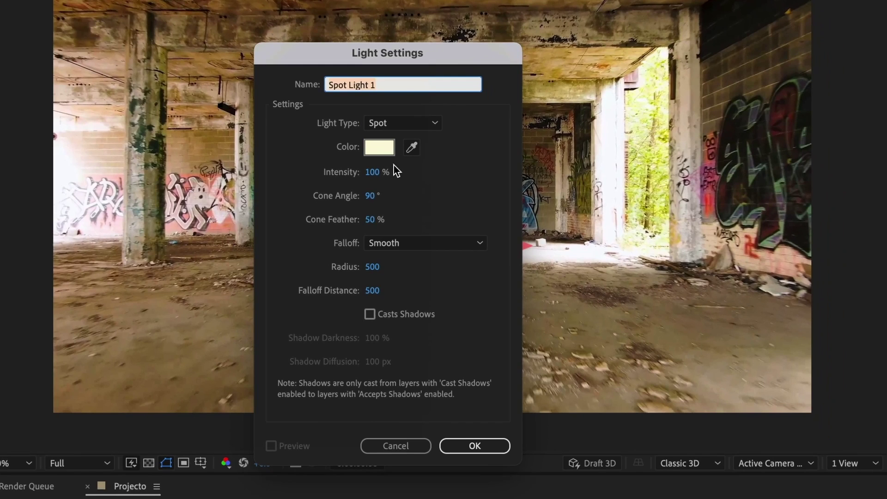
pyautogui.click(370, 315)
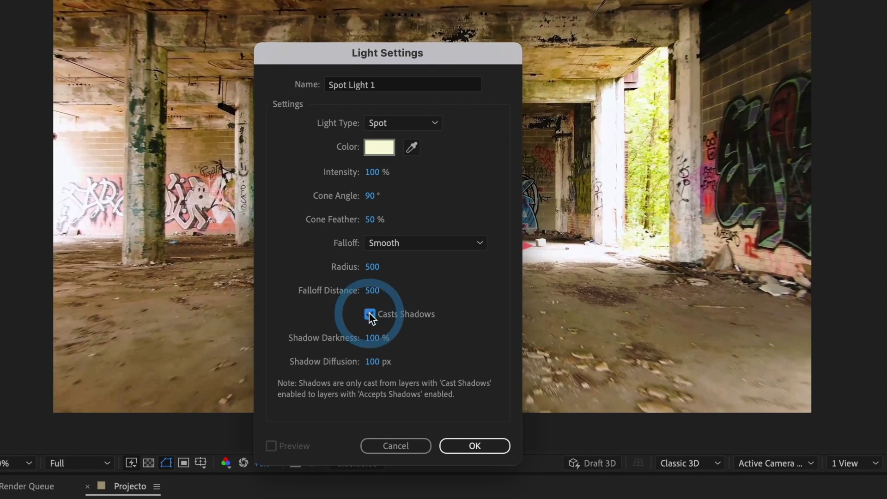
pyautogui.click(374, 363)
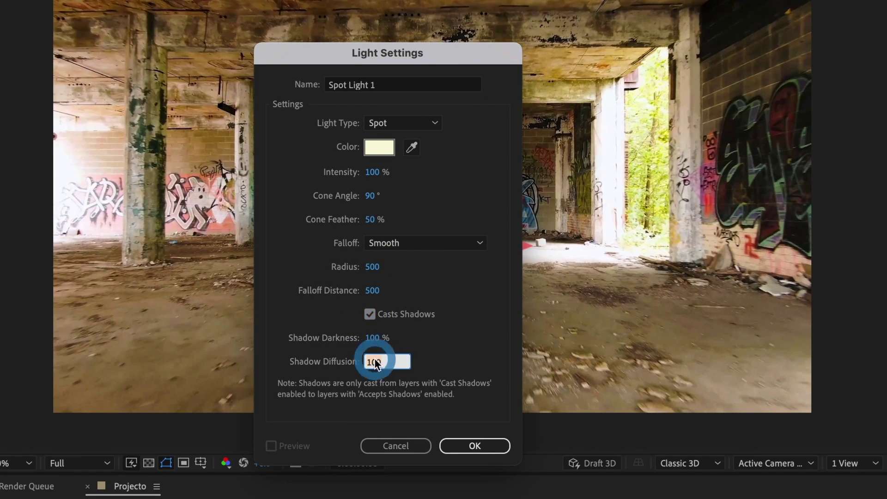
pyautogui.write('6')
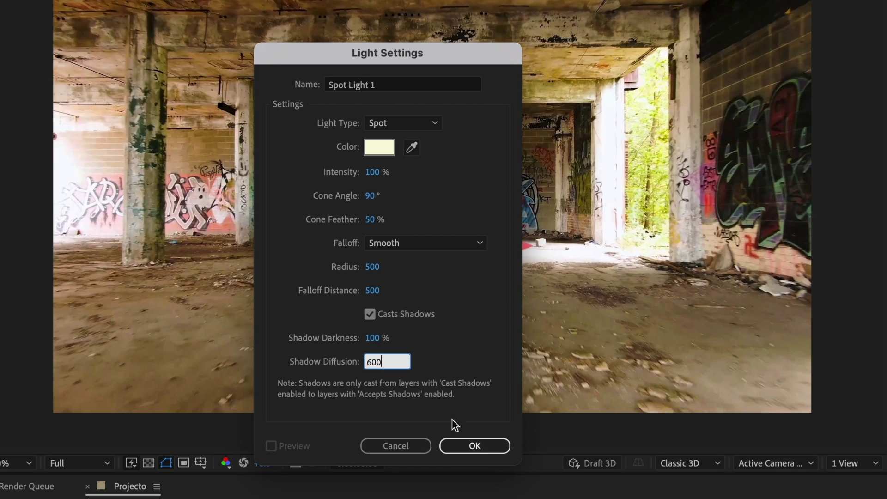
pyautogui.click(470, 445)
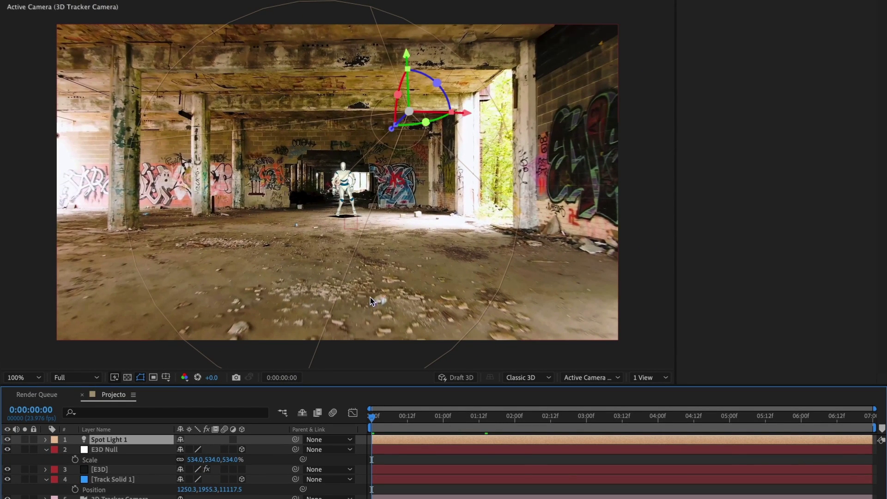
# - Enable Shadows in the Element render settings of the E3D layer, keeping the Shadow Mapping mode
pyautogui.click(112, 468)
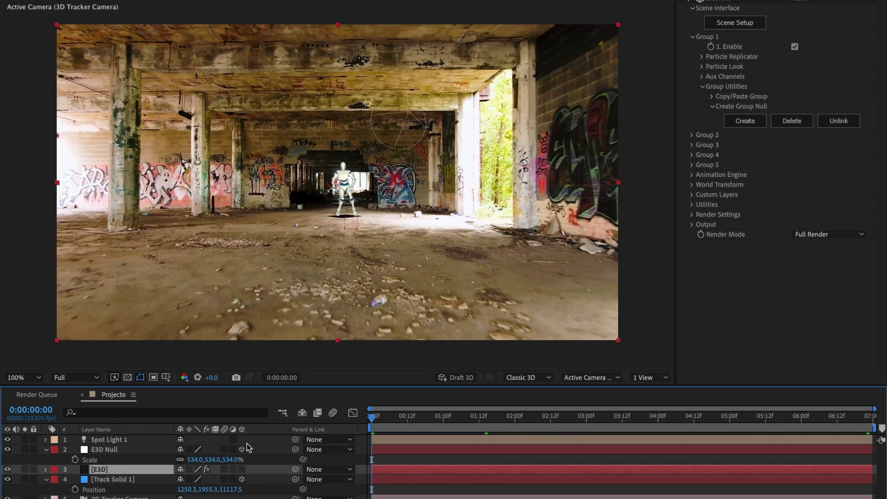
pyautogui.click(692, 214)
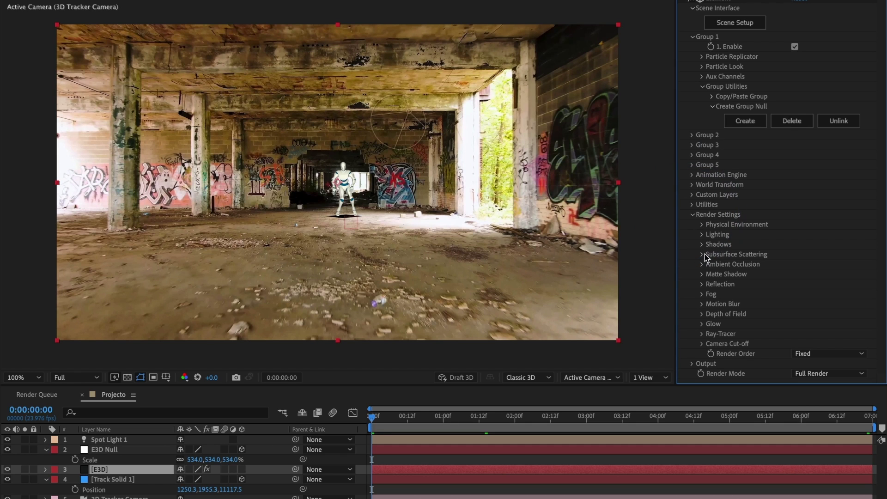
pyautogui.click(701, 244)
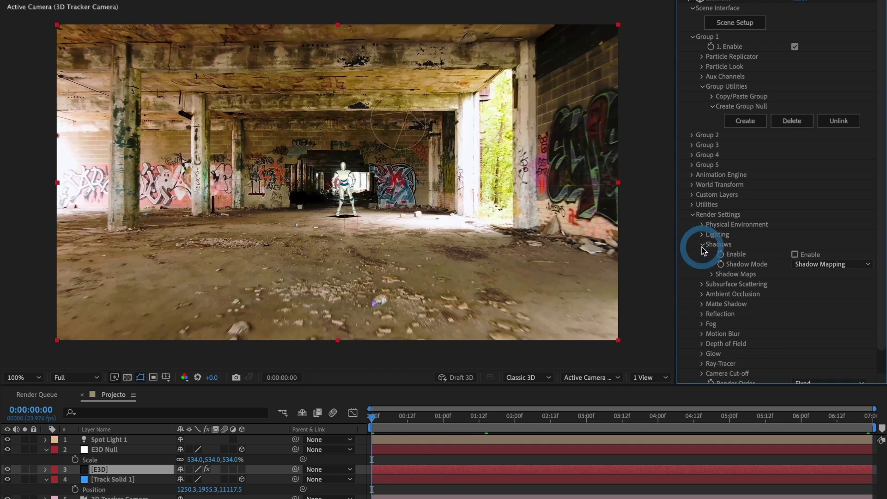
pyautogui.click(794, 255)
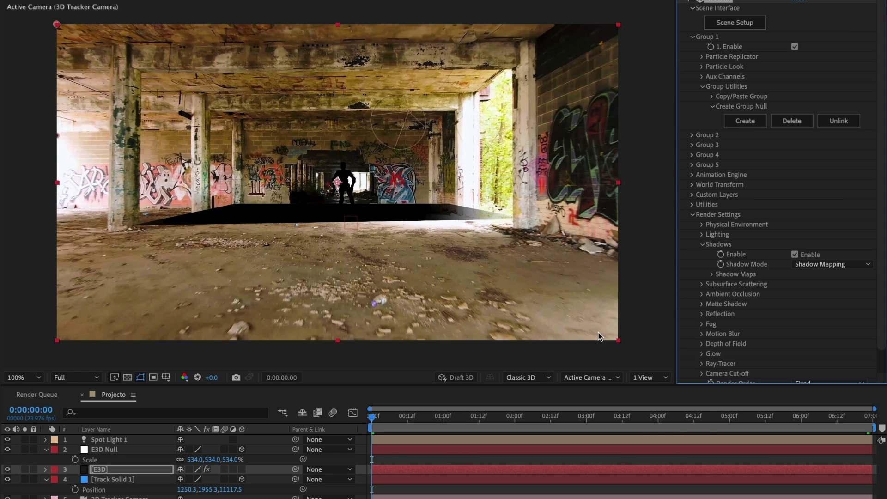
# - Using a two-view layout with the Top view, move Spot Light 1 beside the robot near Track Solid 1 and aim it at the robot
pyautogui.click(647, 377)
pyautogui.click(650, 400)
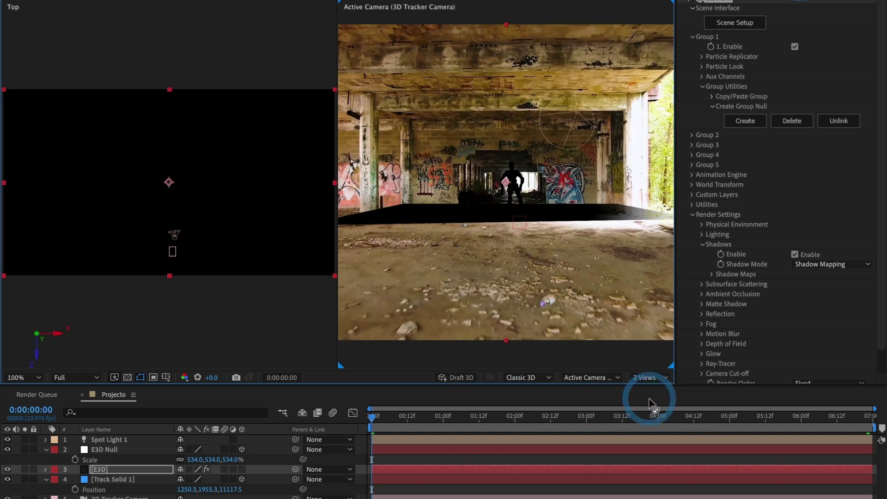
pyautogui.click(121, 441)
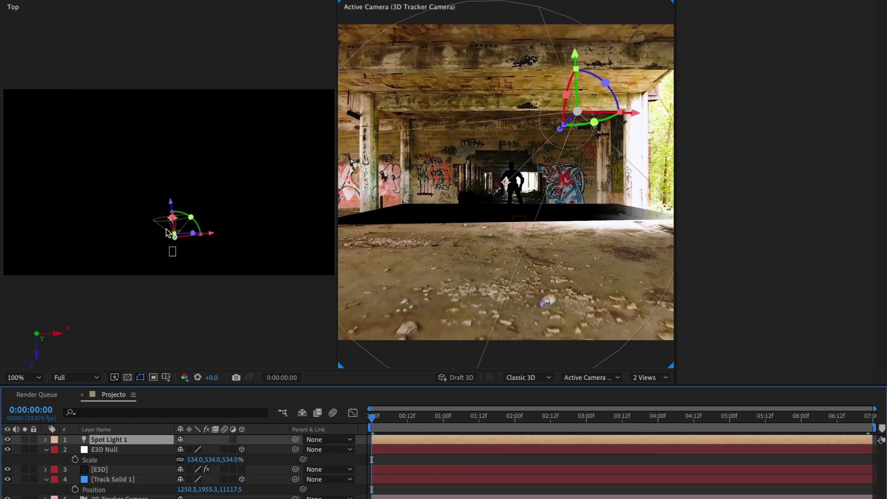
pyautogui.click(105, 479)
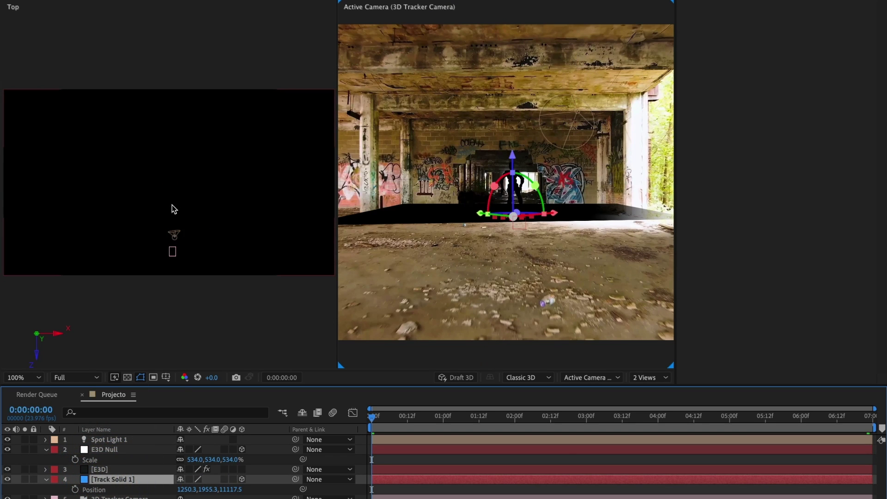
pyautogui.scroll(-3, 172, 204)
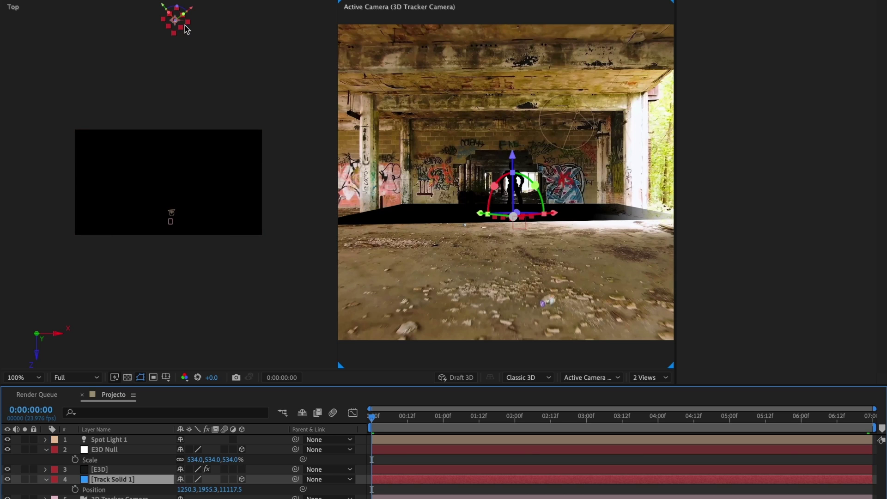
pyautogui.moveTo(180, 115); pyautogui.dragTo(177, 156)
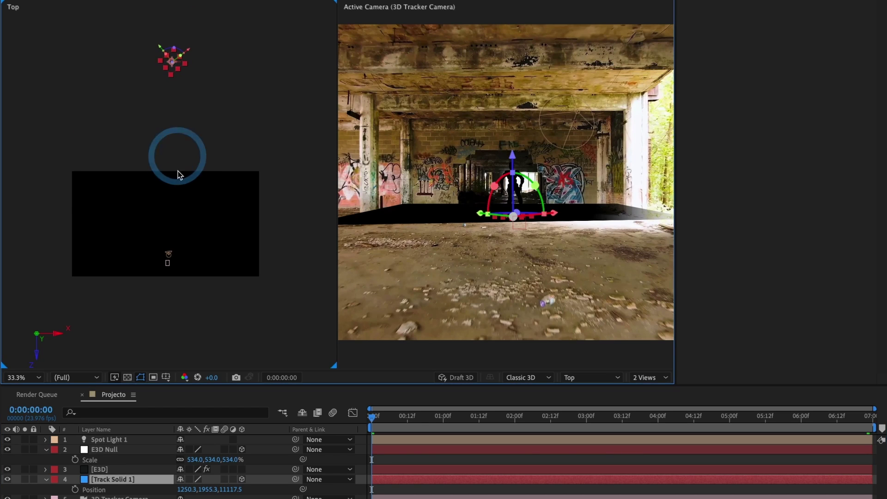
pyautogui.click(119, 439)
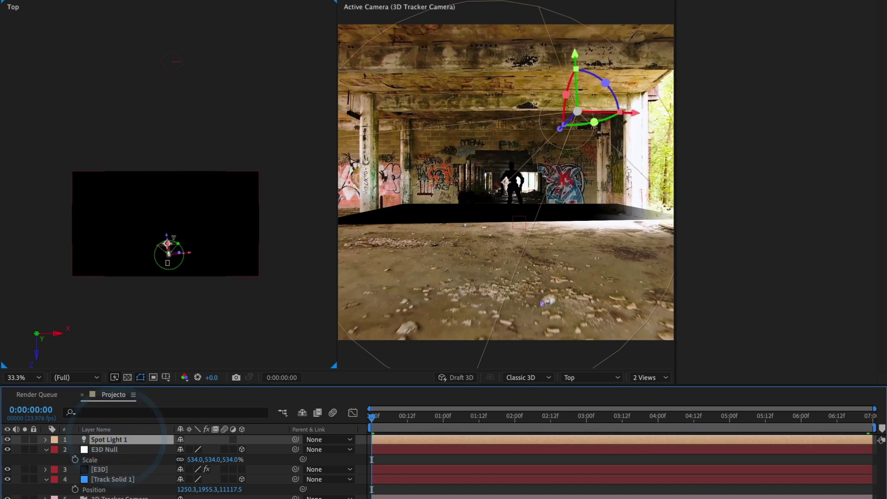
pyautogui.moveTo(172, 243); pyautogui.dragTo(287, 175)
pyautogui.scroll(2, 172, 245)
pyautogui.click(171, 219)
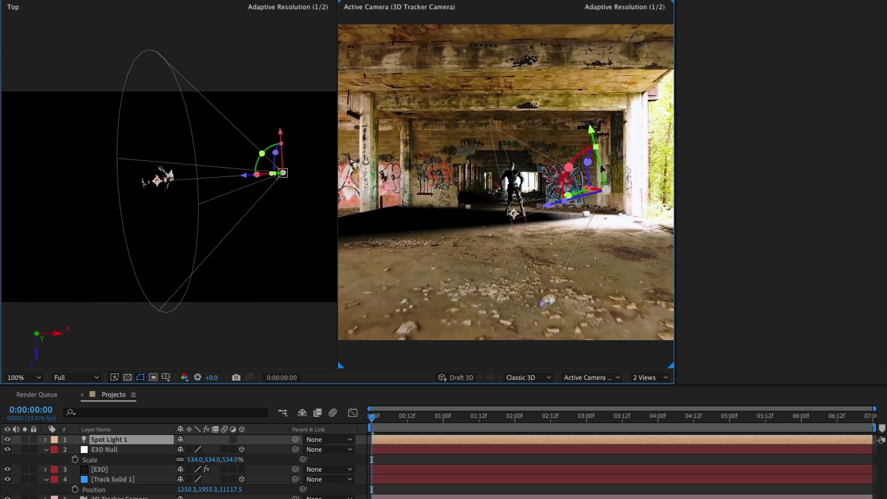
# - Raise Spot Light 1 well above the floor and shift it farther to the robot's side, keeping it aimed at the robot
pyautogui.moveTo(600, 185); pyautogui.dragTo(574, 116)
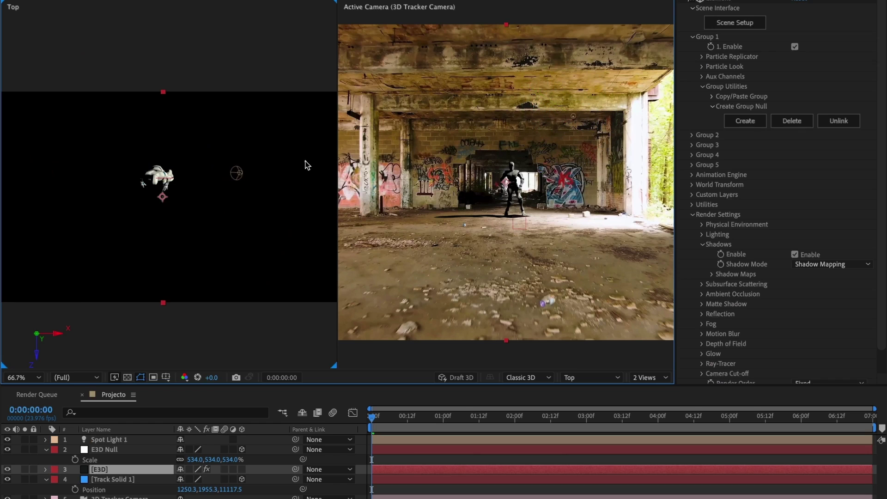
pyautogui.click(306, 161)
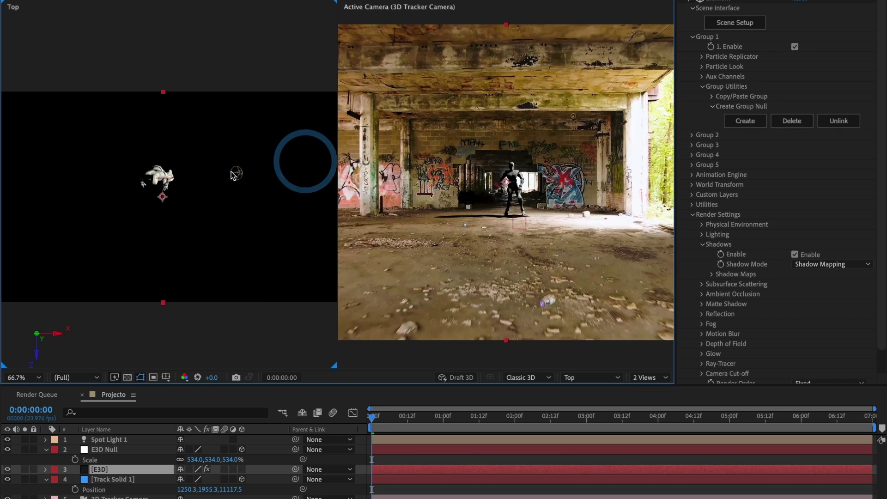
pyautogui.moveTo(239, 174); pyautogui.dragTo(261, 159)
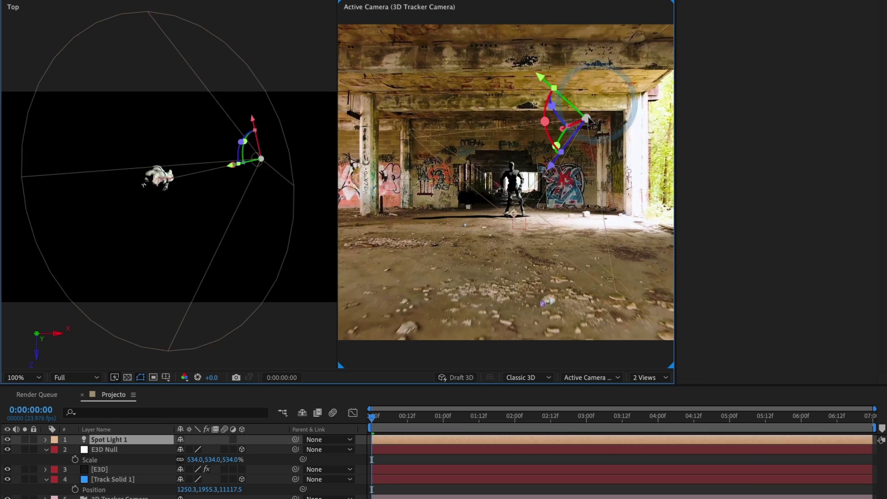
pyautogui.moveTo(587, 120); pyautogui.dragTo(595, 119)
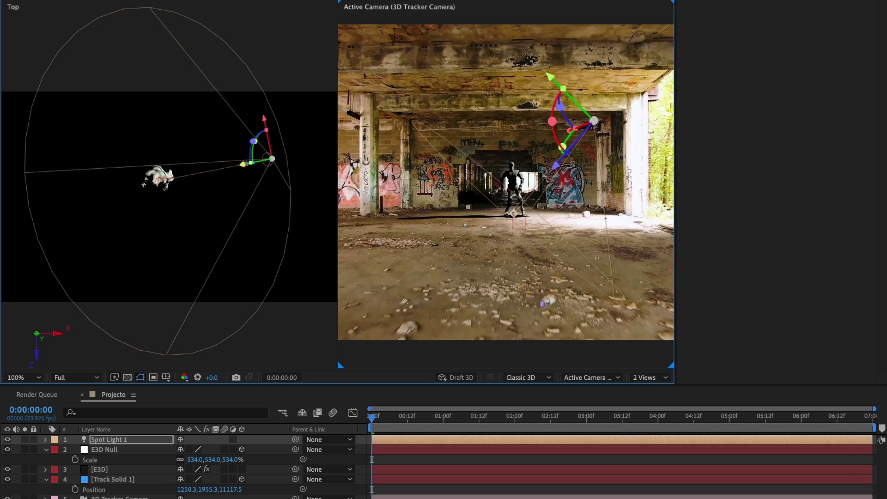
# - Preview the composition from the start in a single view, and hide the Track Solid 1 layer
pyautogui.click(648, 378)
pyautogui.click(650, 388)
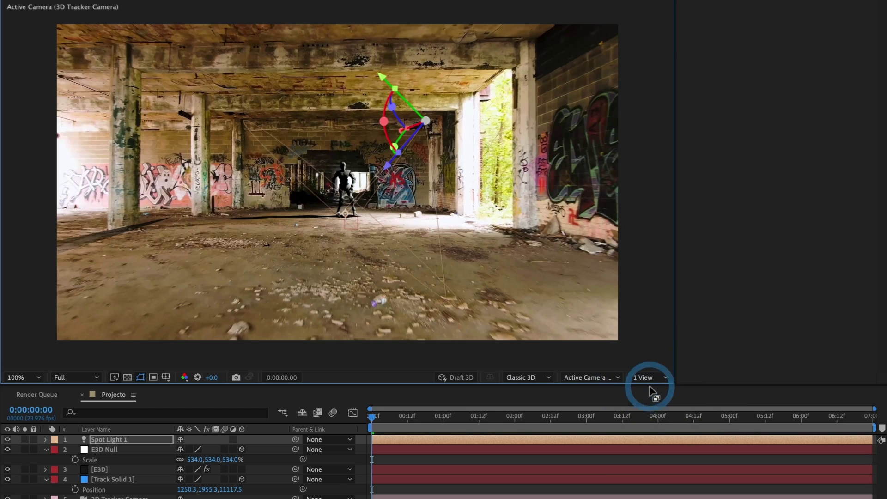
pyautogui.click(371, 420)
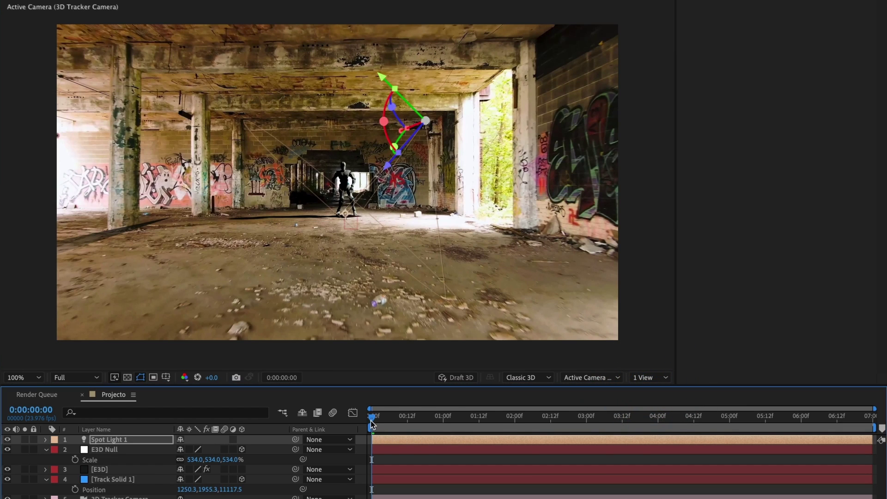
pyautogui.press('space')
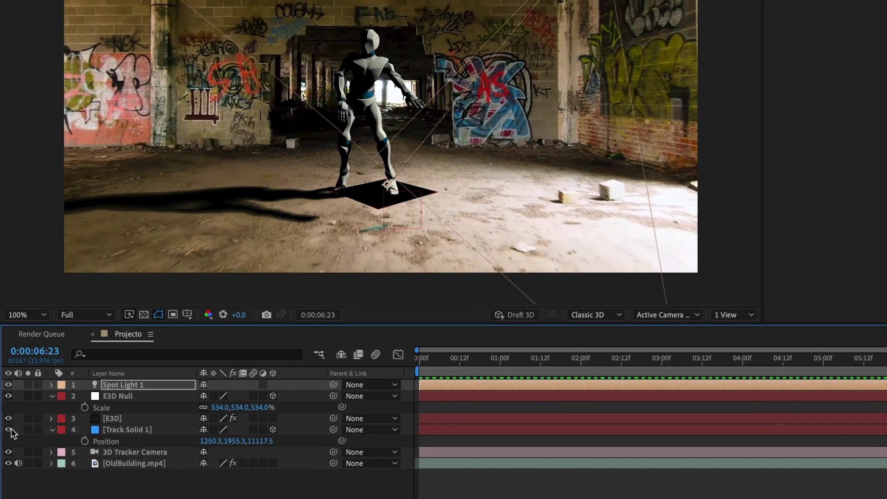
pyautogui.click(8, 429)
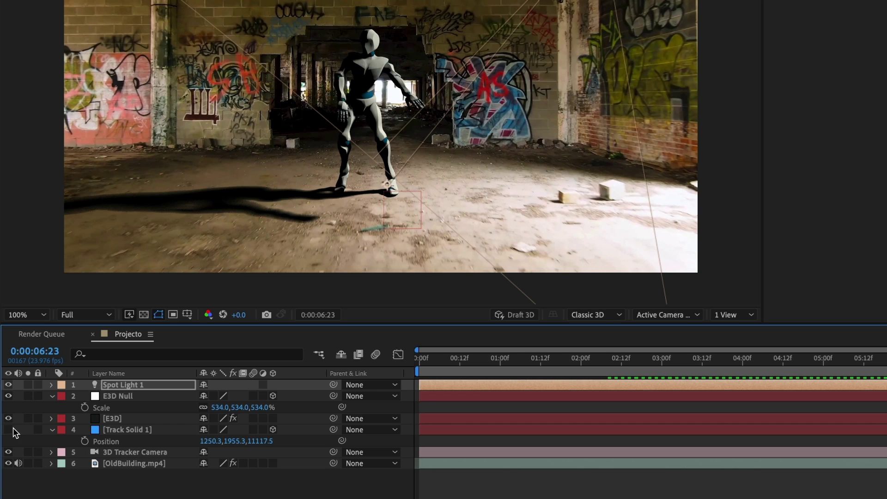
# - Set Spot Light 1's Intensity to 126% and its Shadow Darkness to 45%
pyautogui.click(109, 387)
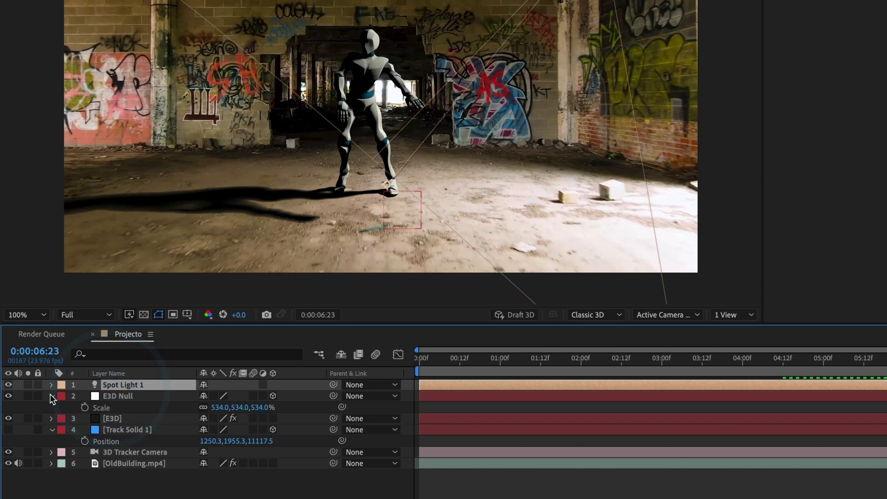
pyautogui.click(50, 386)
pyautogui.click(60, 405)
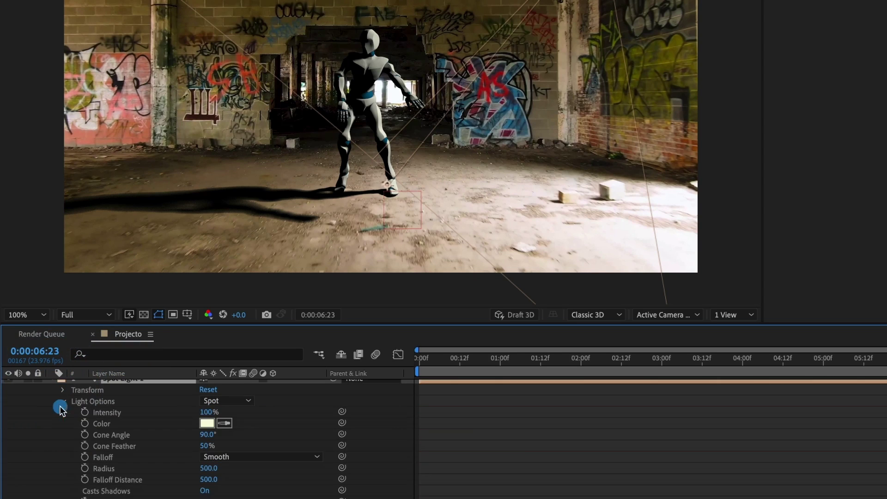
pyautogui.moveTo(204, 416)
pyautogui.mouseDown()
pyautogui.moveTo(235, 411)
pyautogui.moveTo(214, 410)
pyautogui.mouseUp()
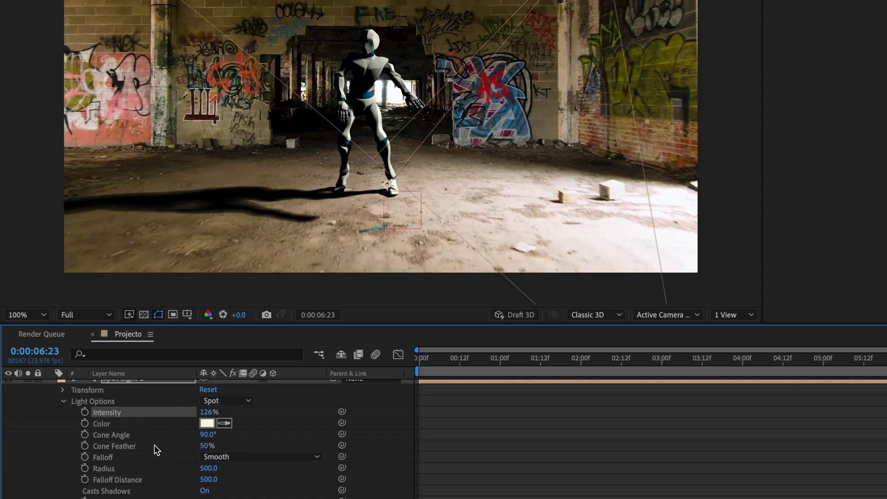
pyautogui.scroll(-1, 154, 445)
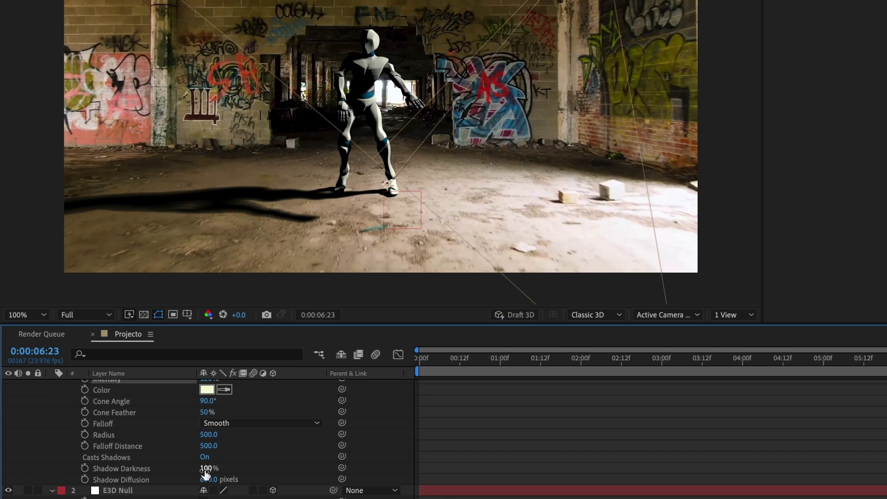
pyautogui.moveTo(207, 468); pyautogui.dragTo(166, 470)
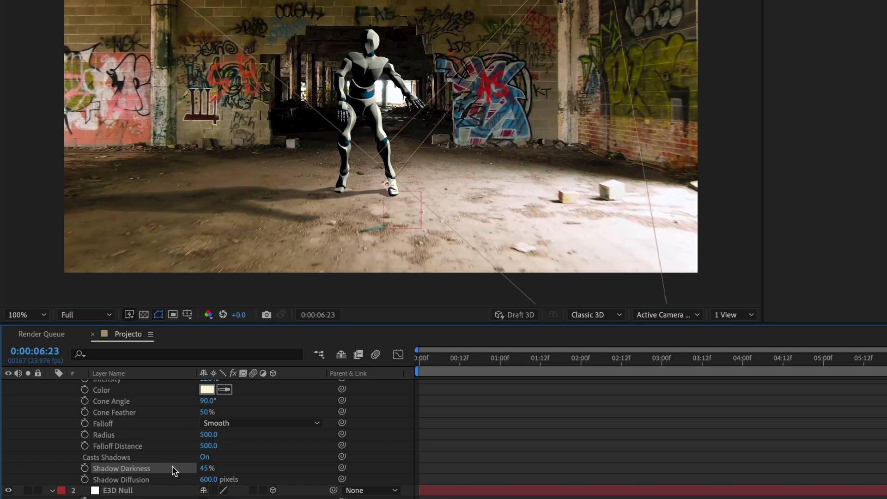
pyautogui.scroll(2, 172, 466)
pyautogui.click(51, 385)
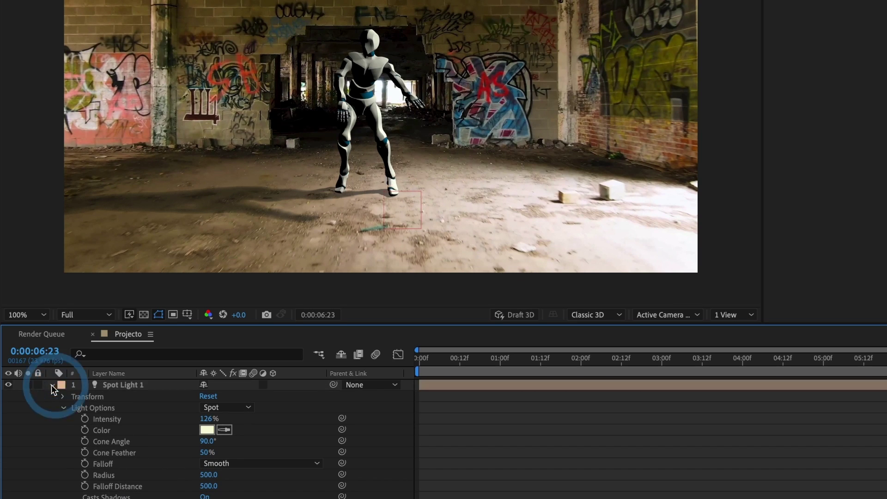
# - Add the Natural lighting preset in the Element render settings of the E3D layer
pyautogui.click(103, 418)
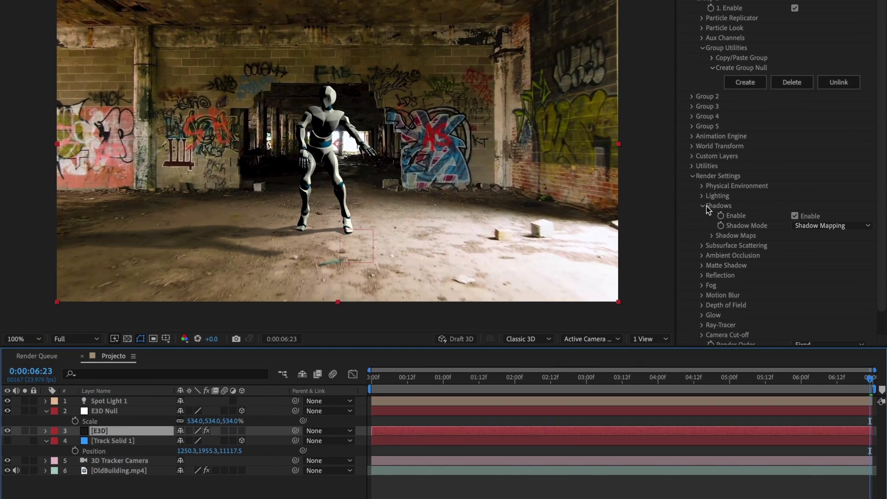
pyautogui.click(702, 196)
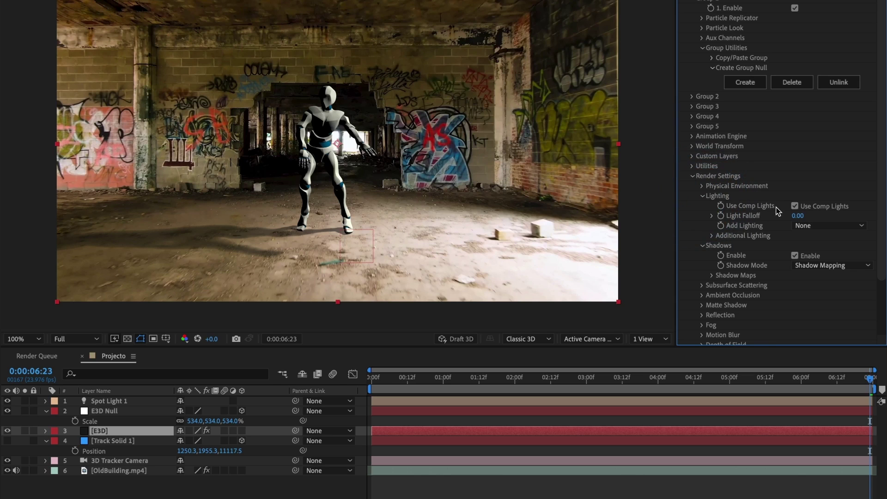
pyautogui.click(815, 225)
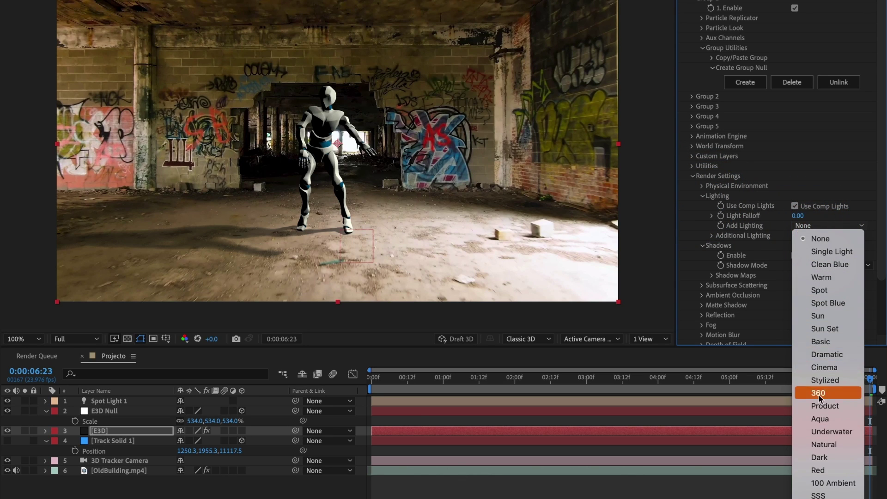
pyautogui.click(816, 441)
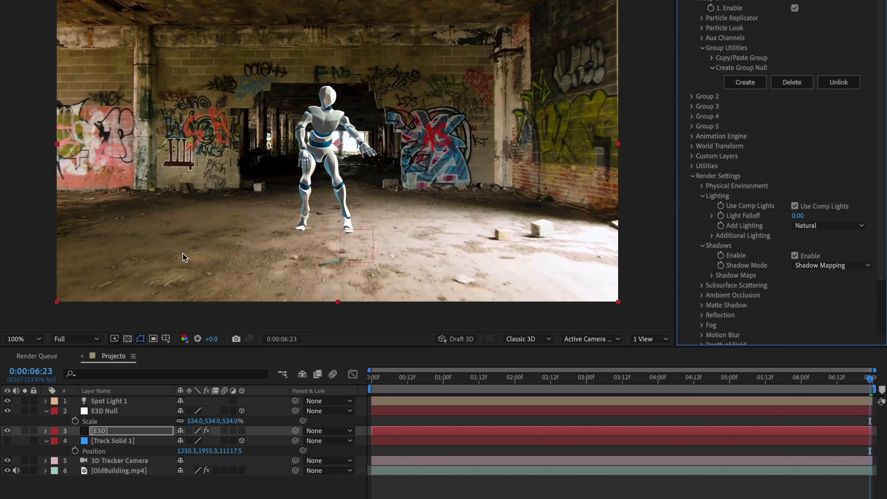
# - Set Spot Light 1's Shadow Darkness to 100%
pyautogui.click(108, 402)
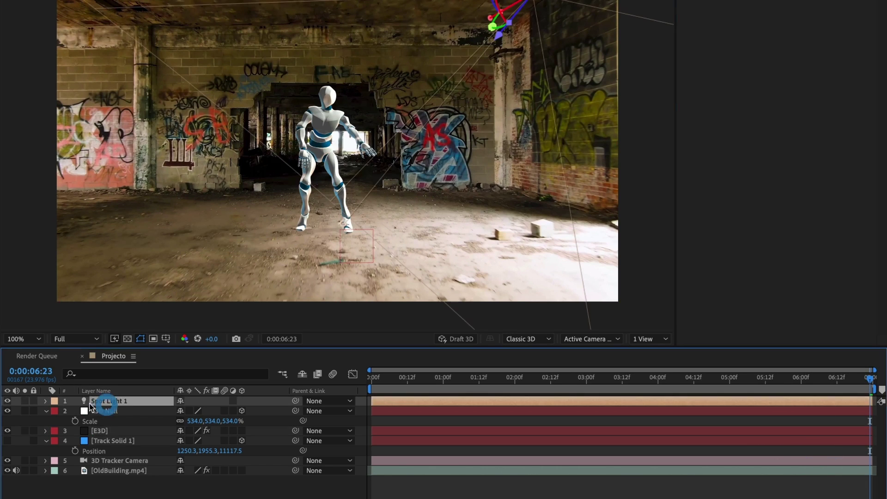
pyautogui.click(47, 401)
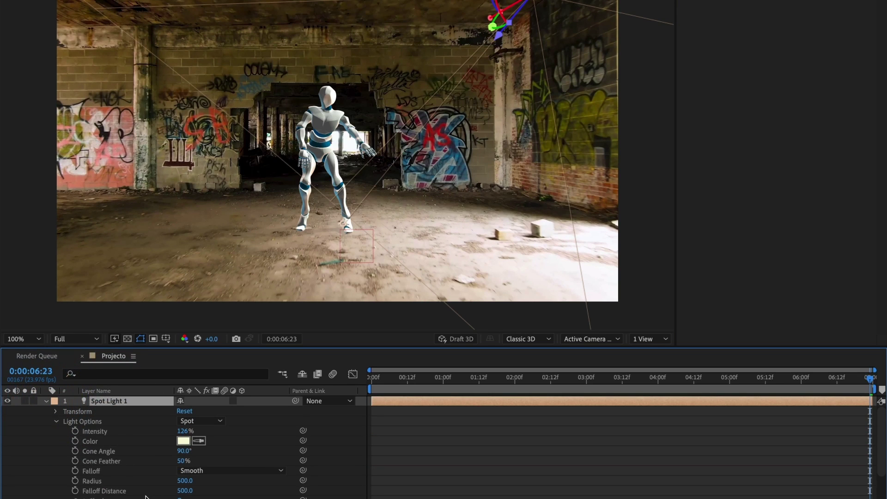
pyautogui.scroll(-4, 146, 497)
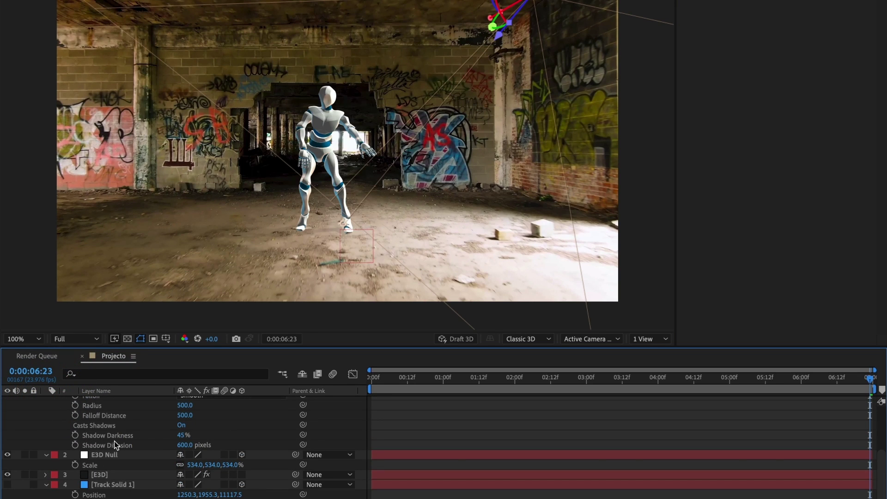
pyautogui.click(184, 436)
pyautogui.press('Return')
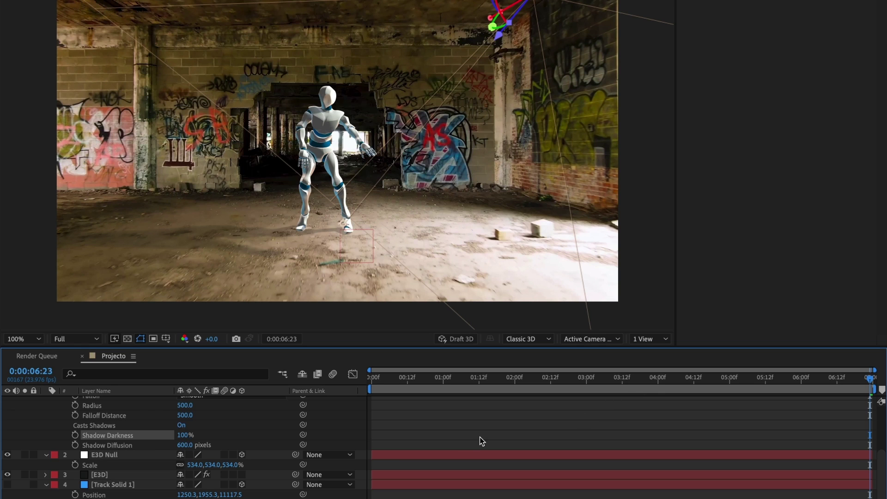
pyautogui.scroll(3, 132, 432)
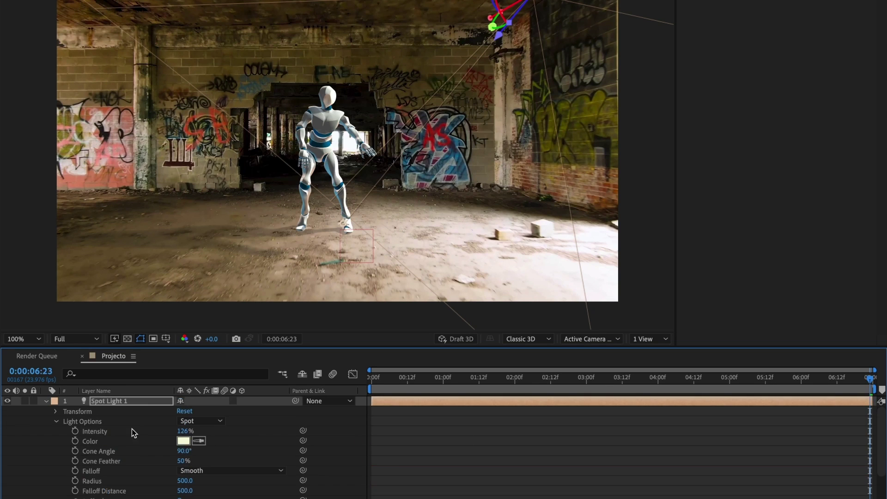
pyautogui.click(47, 400)
# - Enable ambient occlusion in the Element render settings of the E3D layer and set its SSAO Intensity to 20
pyautogui.click(99, 431)
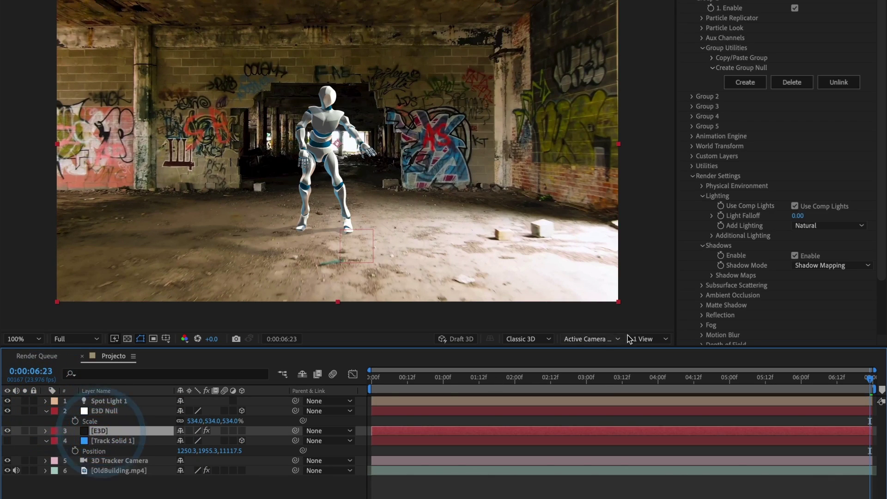
pyautogui.click(703, 197)
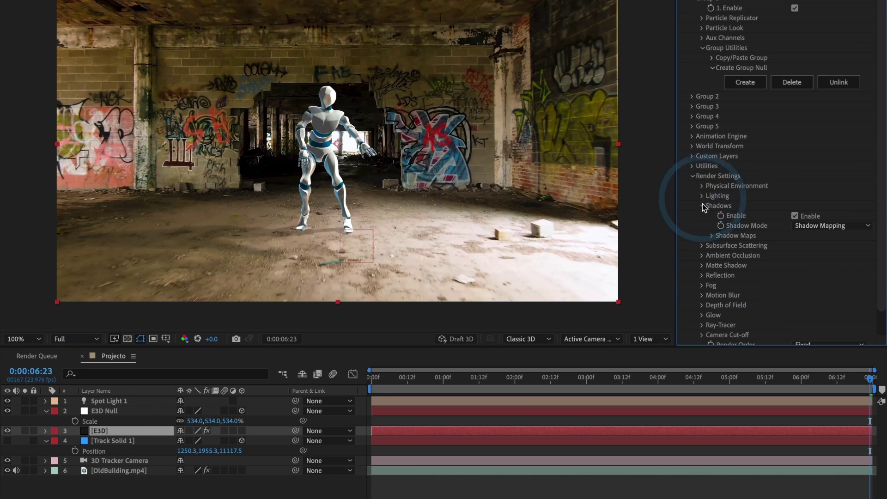
pyautogui.click(703, 206)
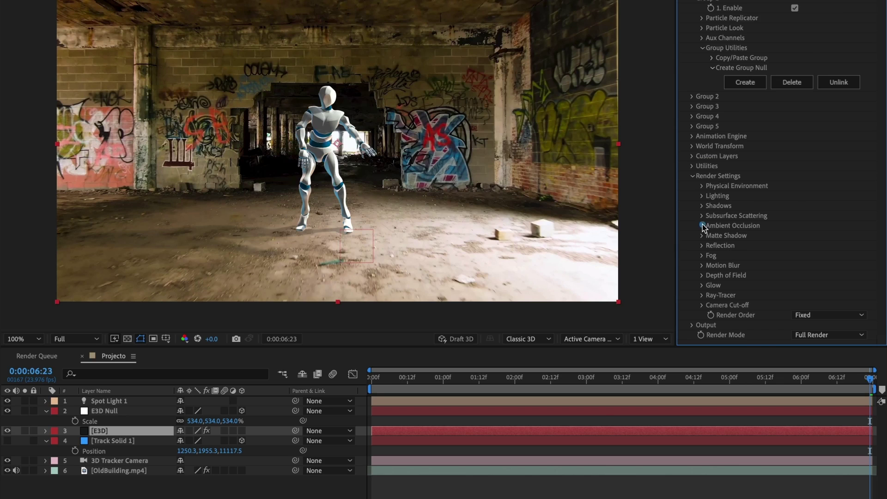
pyautogui.click(702, 226)
pyautogui.click(795, 201)
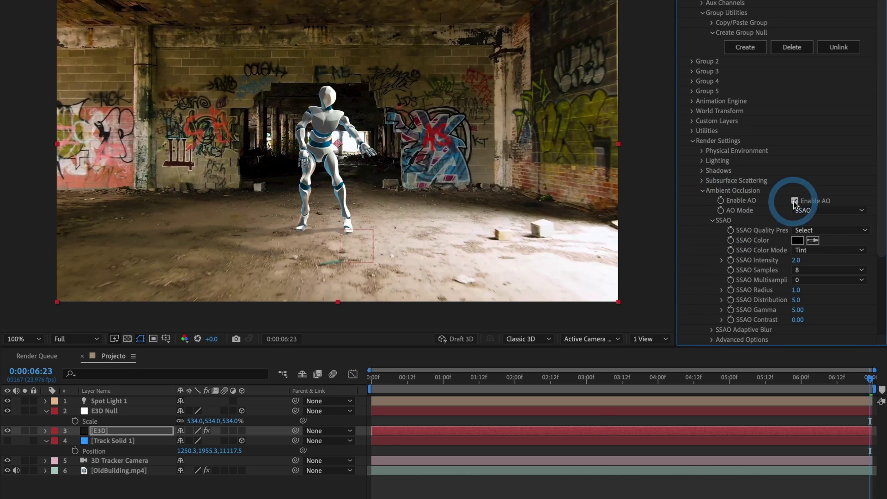
pyautogui.click(796, 260)
pyautogui.write('20')
pyautogui.press('Return')
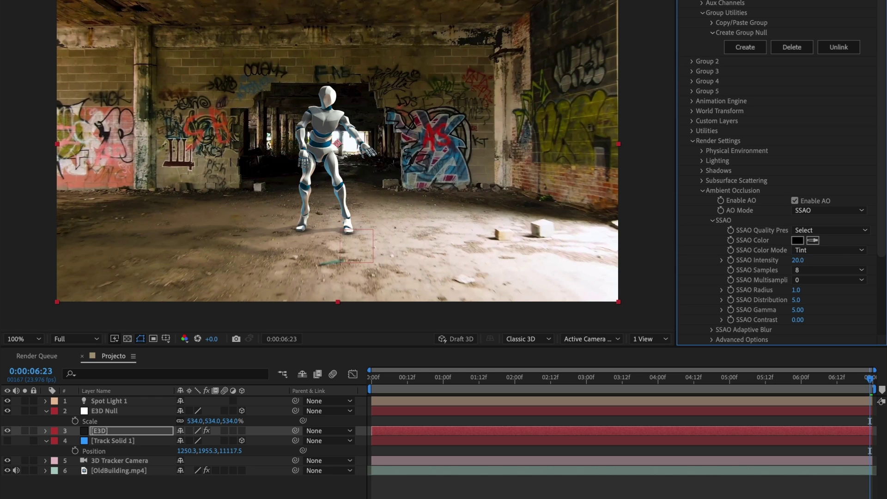
# - Preview the composition from the first frame to check the robot's ambient occlusion
pyautogui.moveTo(854, 376); pyautogui.dragTo(351, 373)
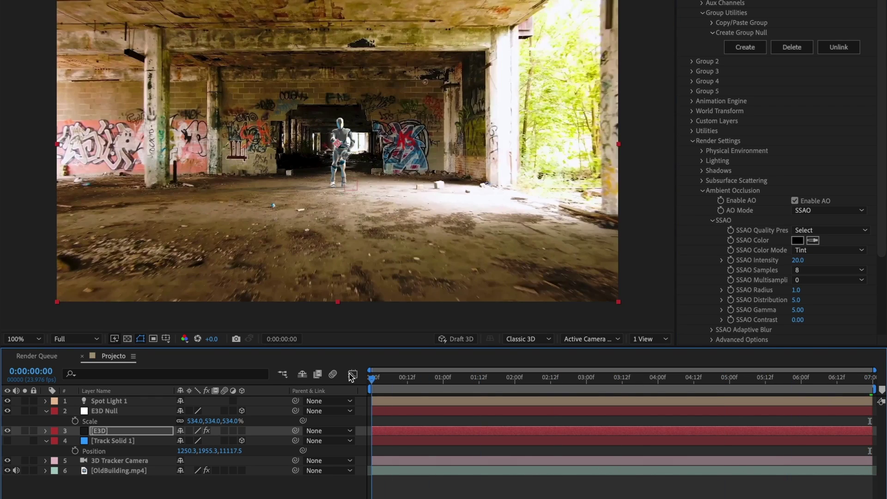
pyautogui.press('space')
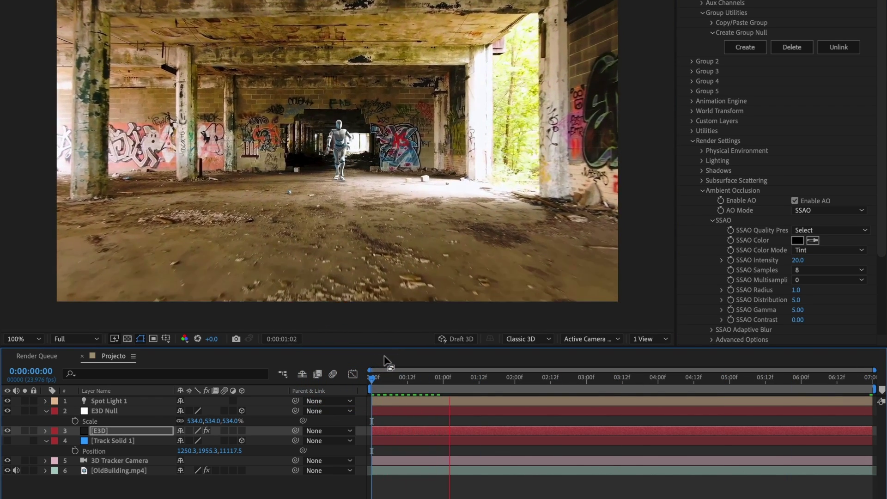